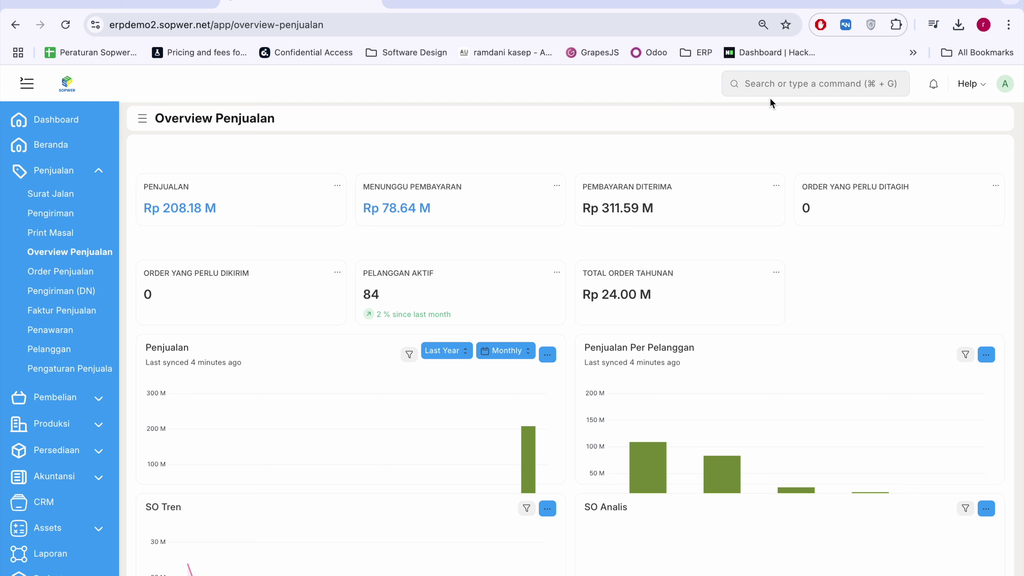
click(784, 92)
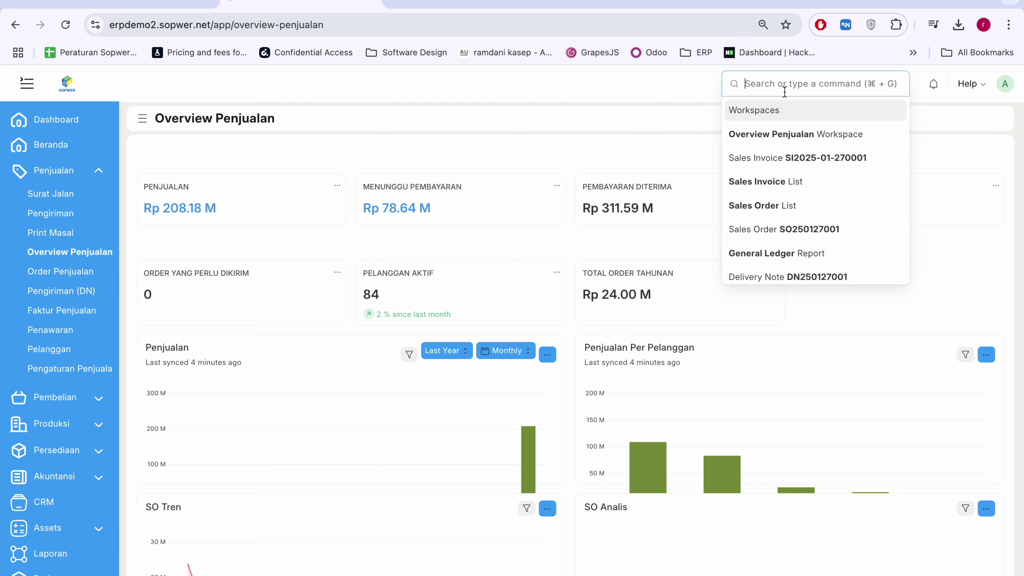
text(sales order)
text(deliver)
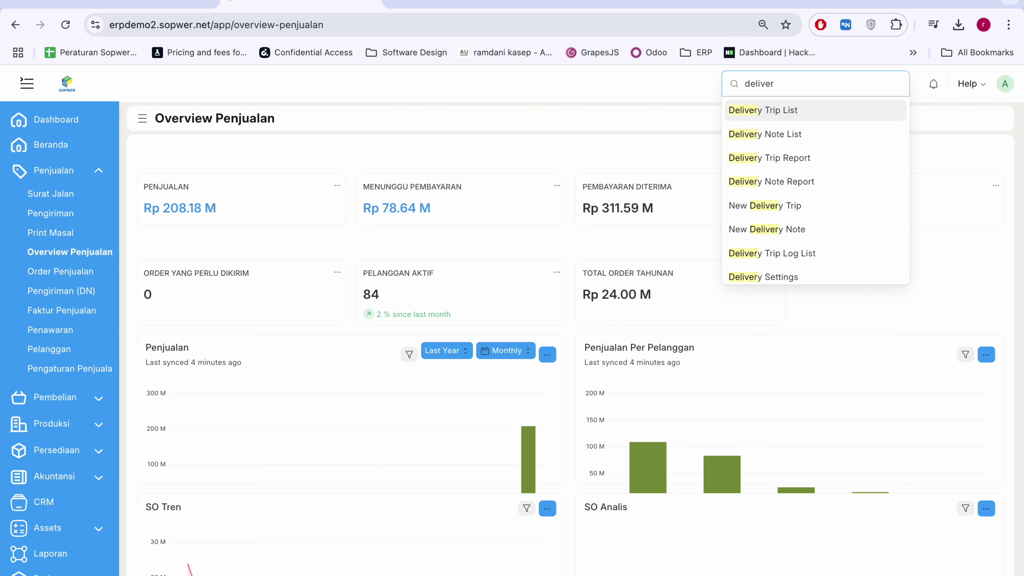
key(Down)
key(ctrl+a)
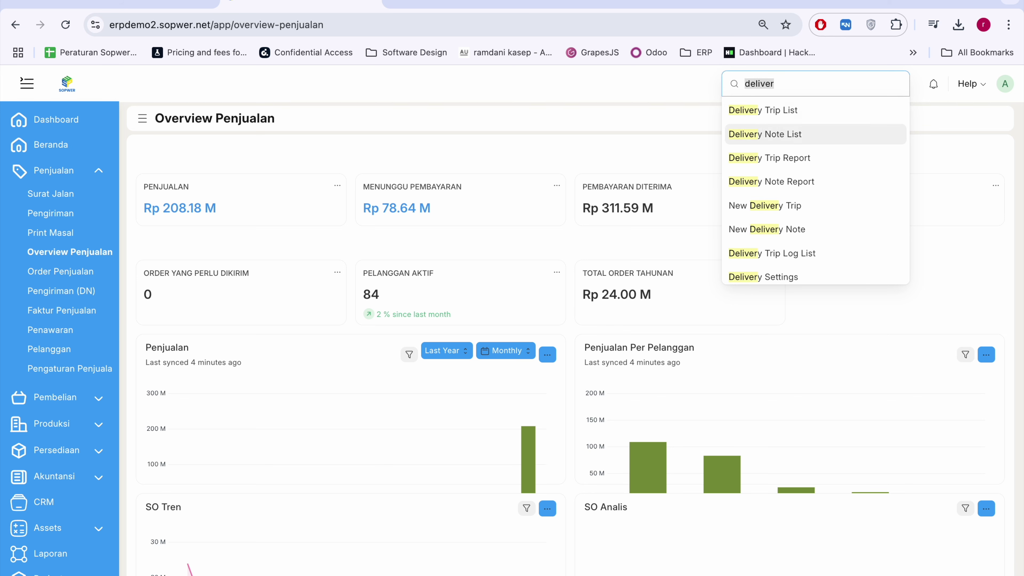
click(461, 109)
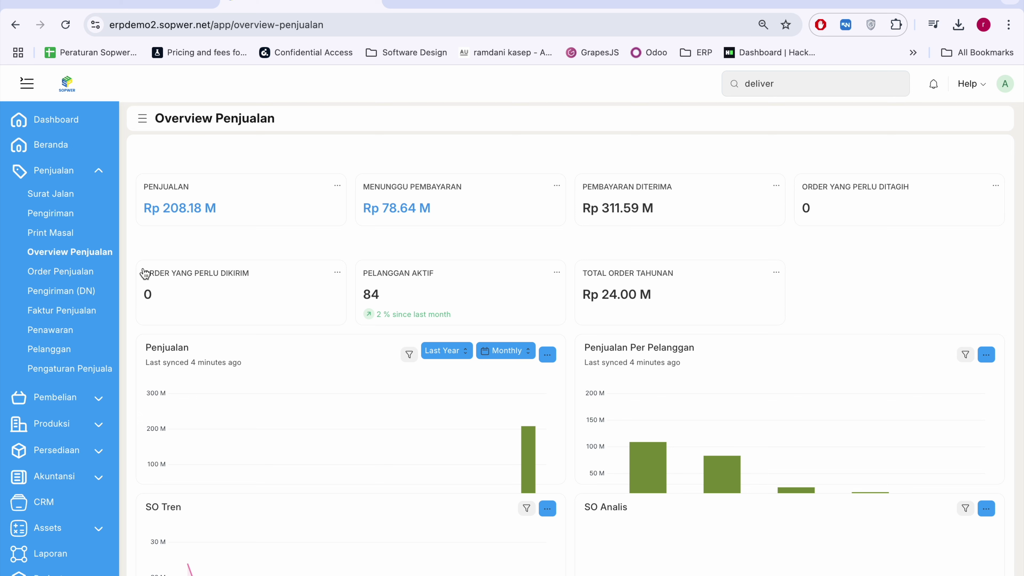
- Start a new sales order for the same customer as the completed order, with delivery date 31-01-2025
click(57, 276)
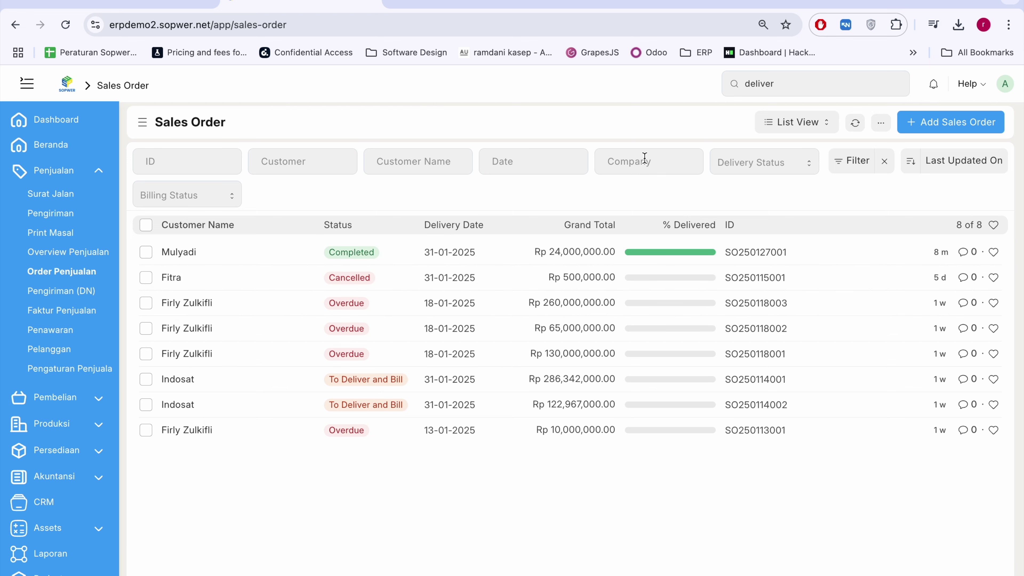
click(948, 129)
click(184, 256)
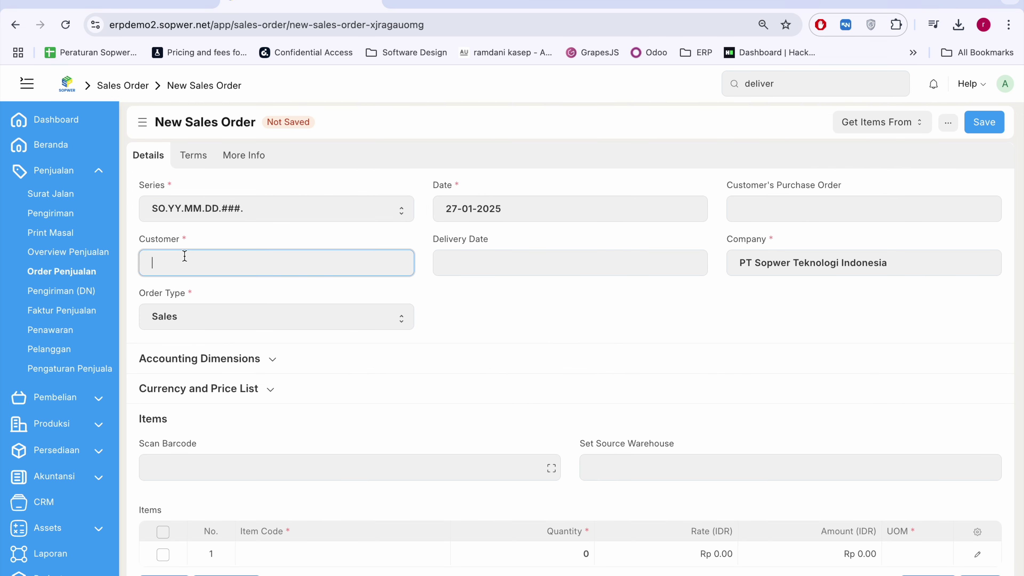
scroll(236, 358, down, 5)
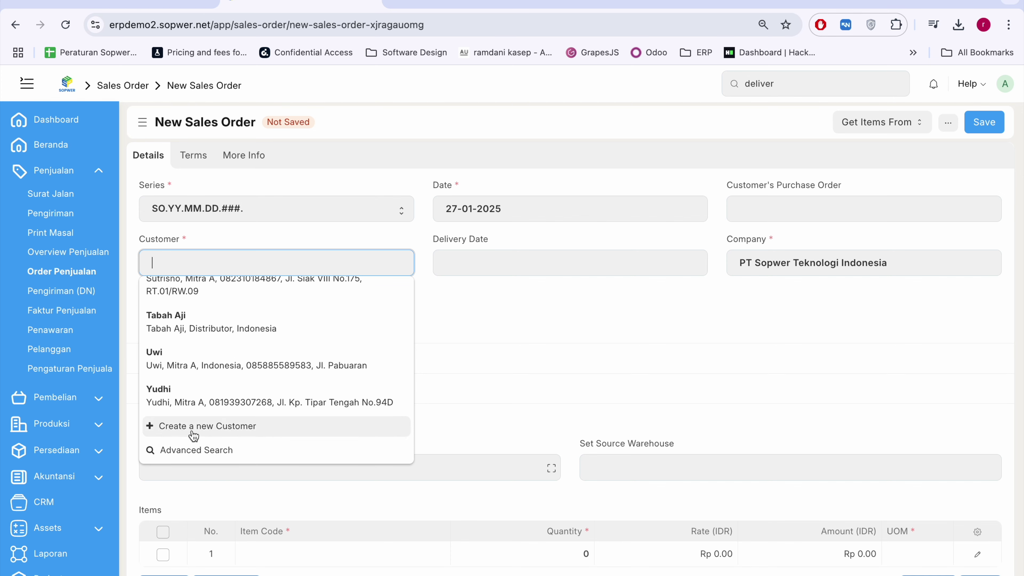
scroll(186, 291, up, 5)
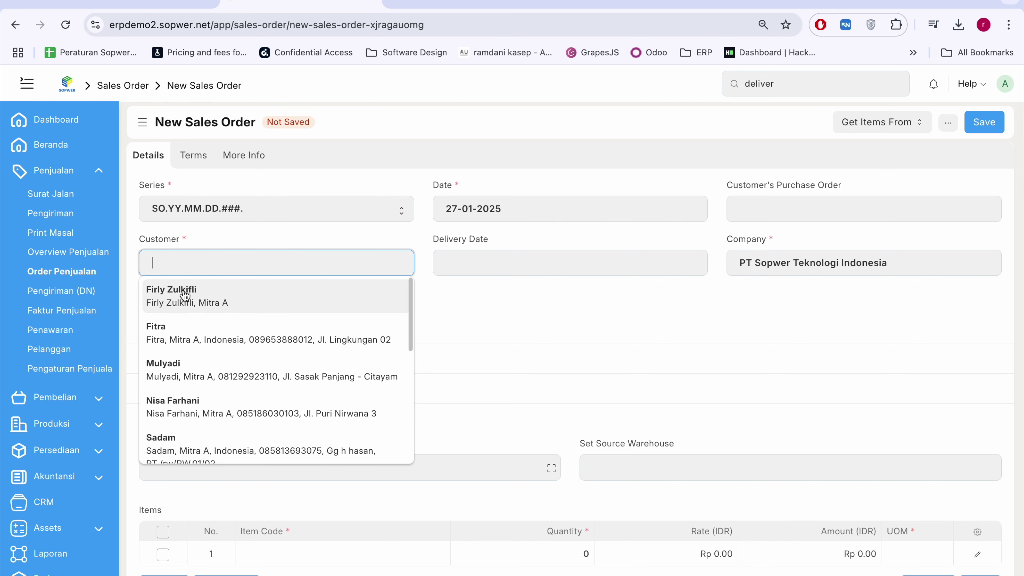
click(195, 383)
click(468, 260)
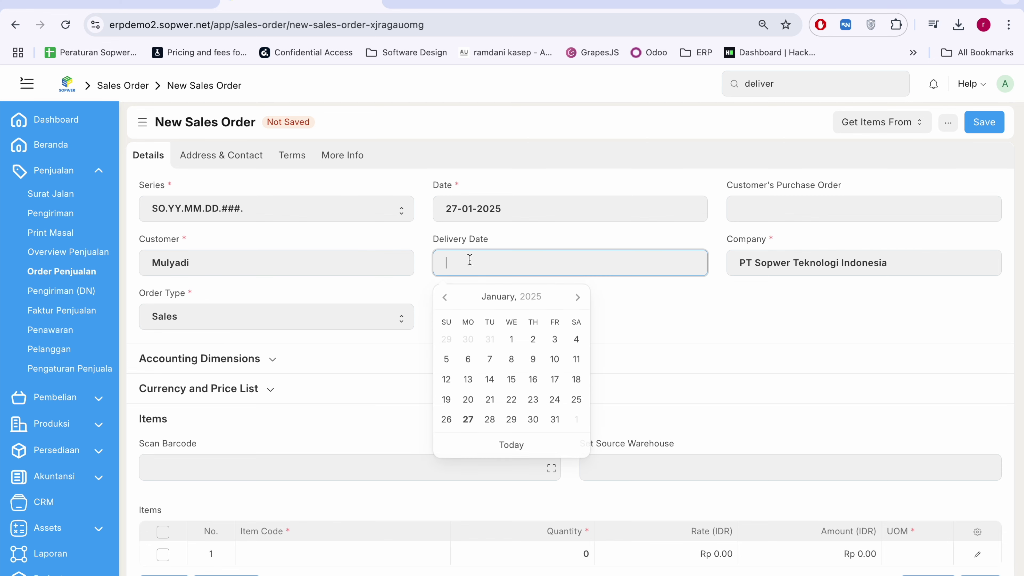
click(555, 419)
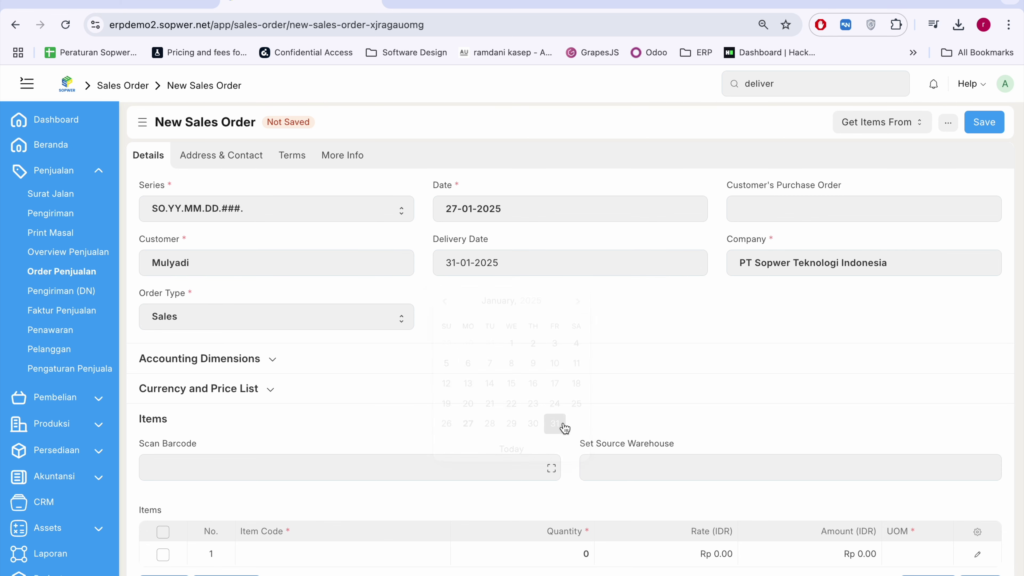
- Set the sales order's source warehouse to Stores - STI
scroll(564, 424, down, 4)
click(654, 329)
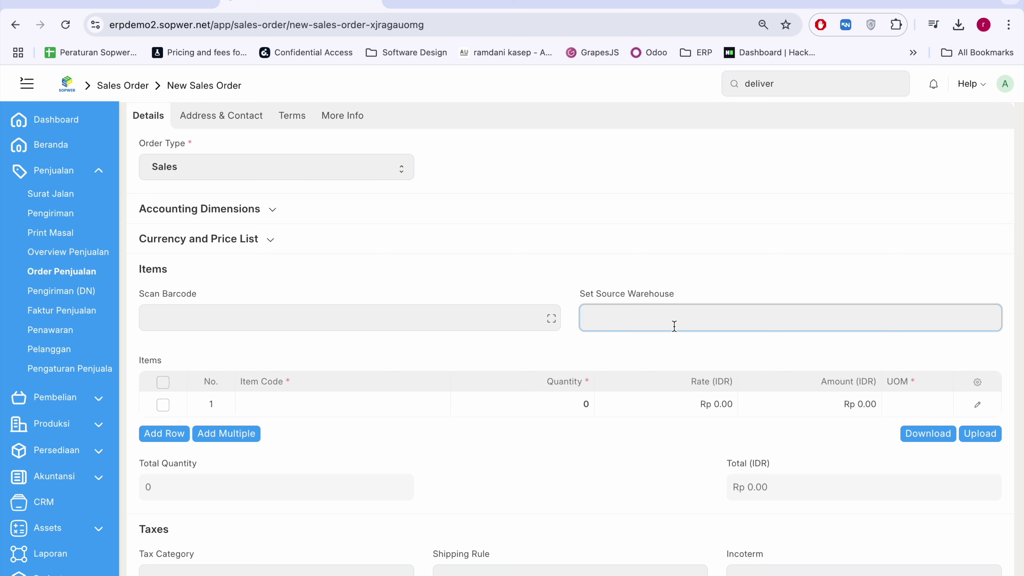
text(stor)
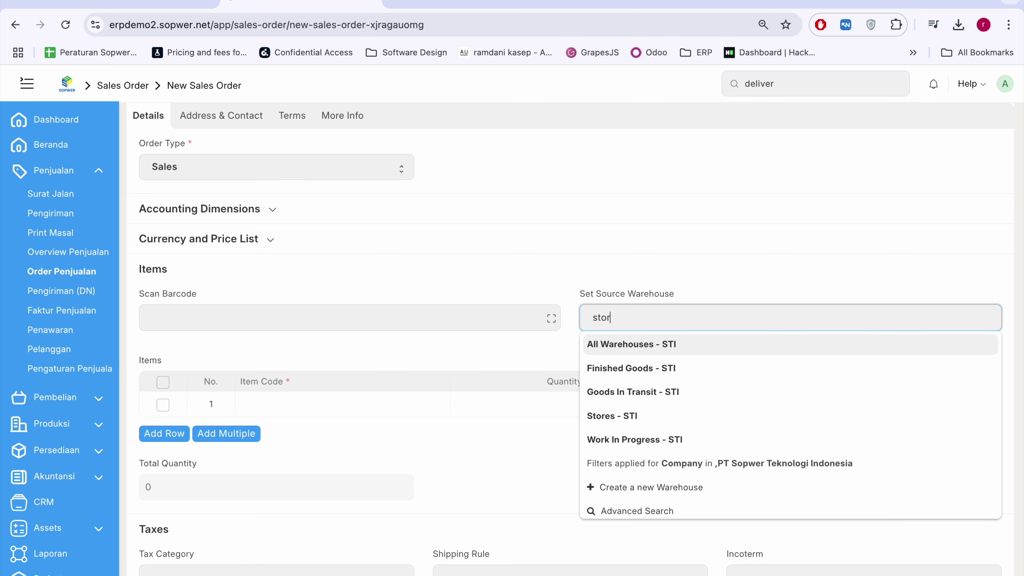
key(Return)
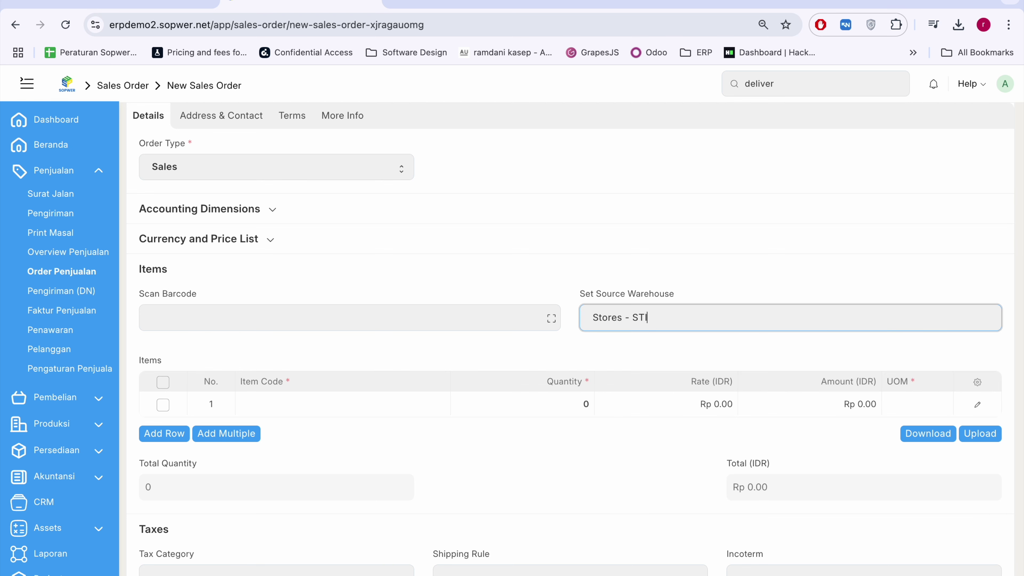
- Enter IPhone with a quantity of 1 in the first item row of the sales order
click(333, 405)
text(iphone)
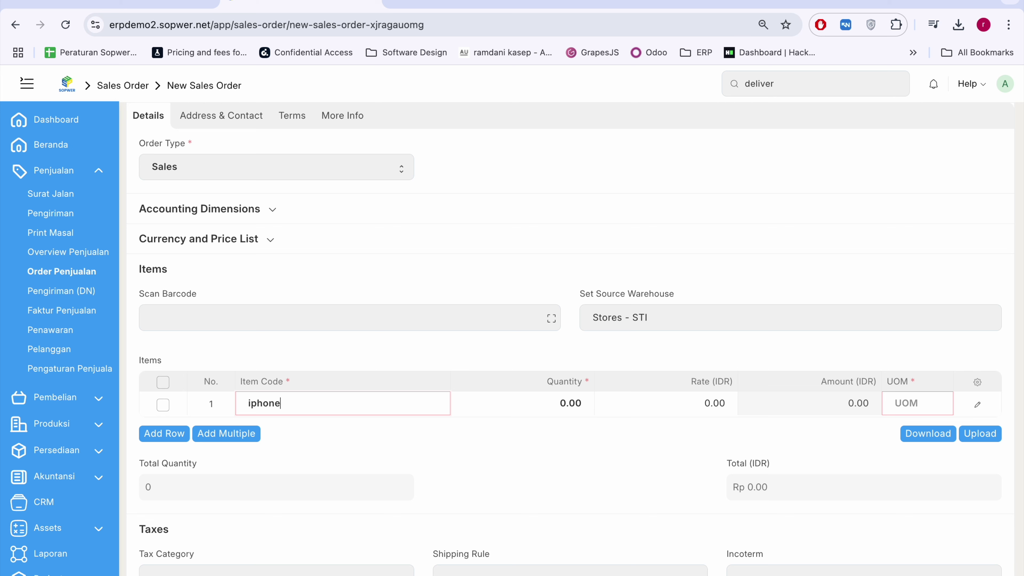
key(Return)
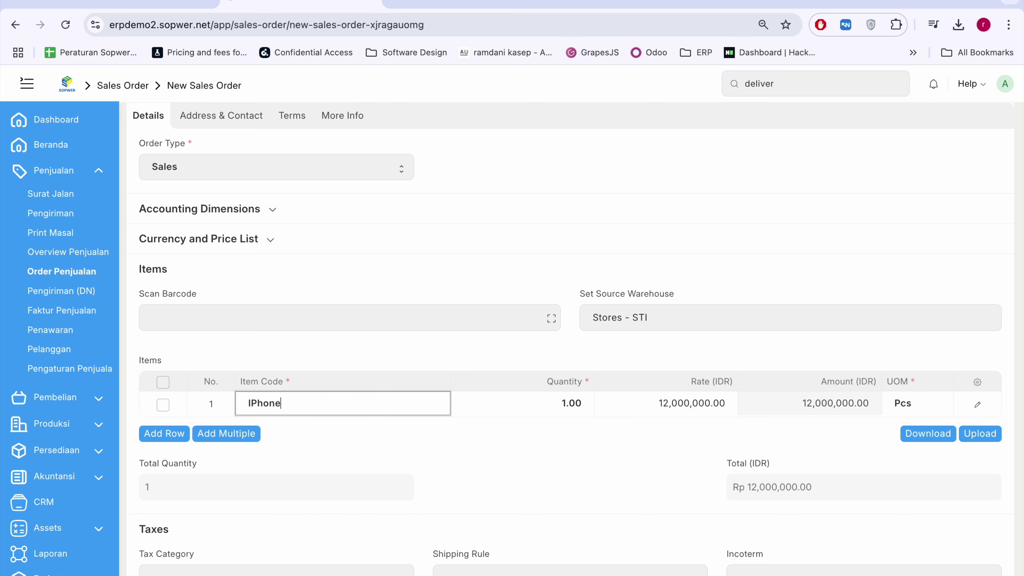
click(562, 403)
text(1)
click(631, 422)
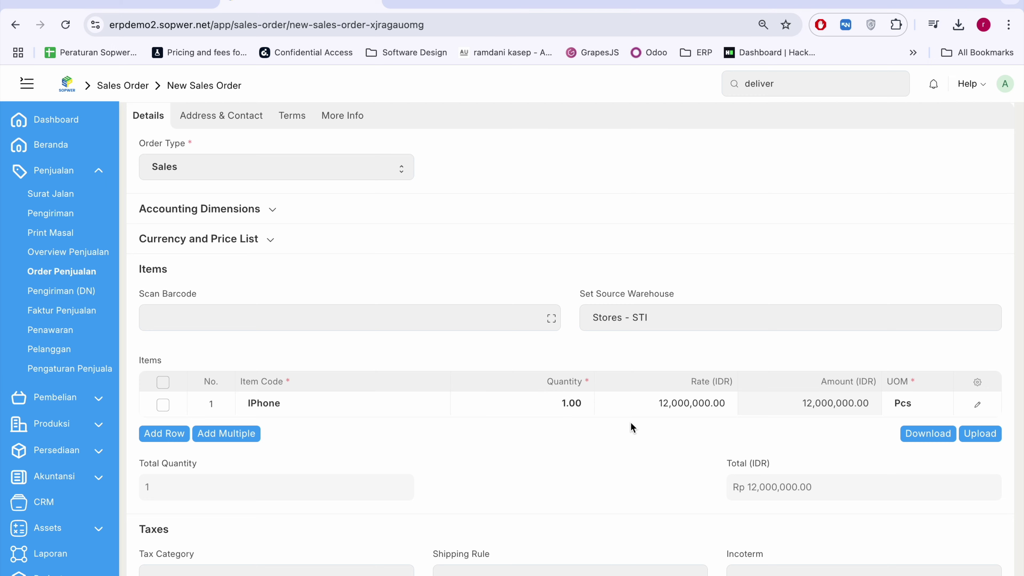
- Save the sales order and submit it
key(ctrl+s)
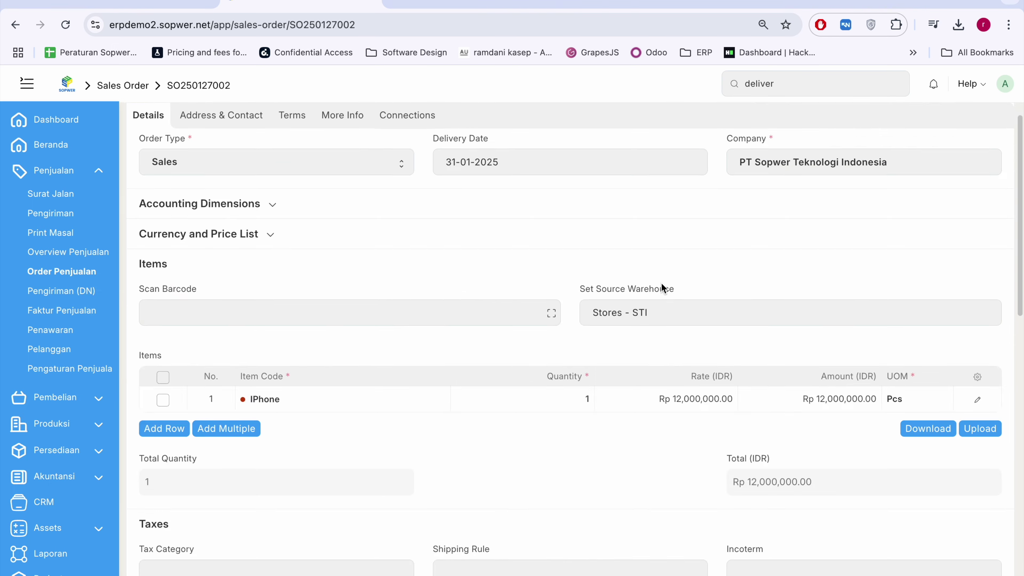
key(ctrl+s)
key(ctrl+s)
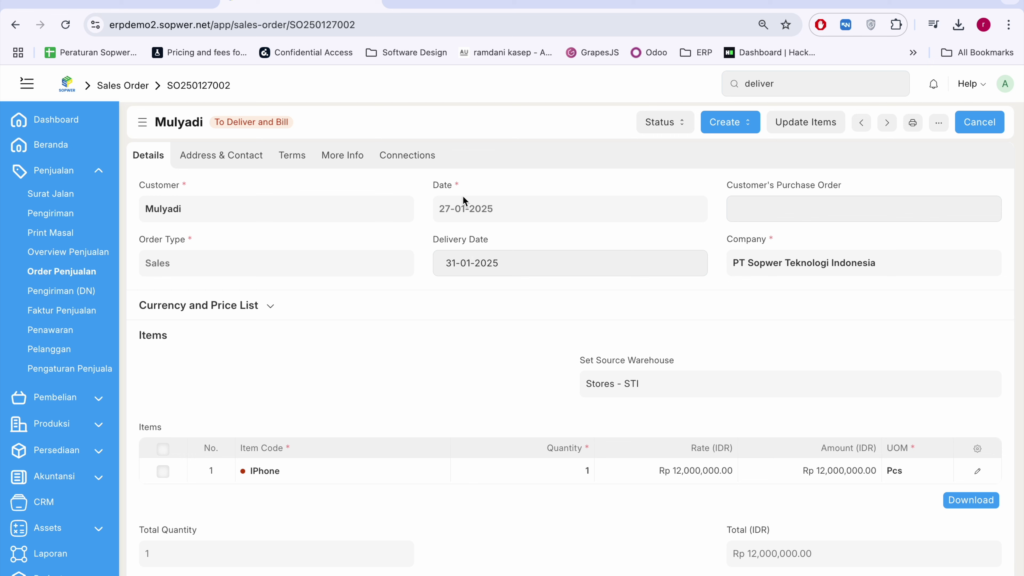
- Create a delivery note from the submitted sales order and review its customer, warehouse and item details
click(729, 123)
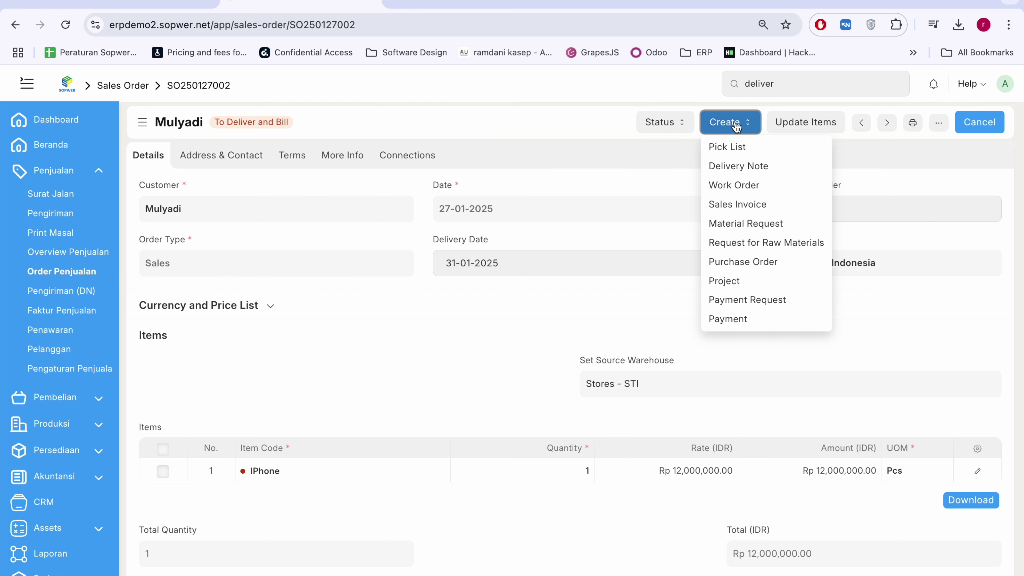
click(736, 172)
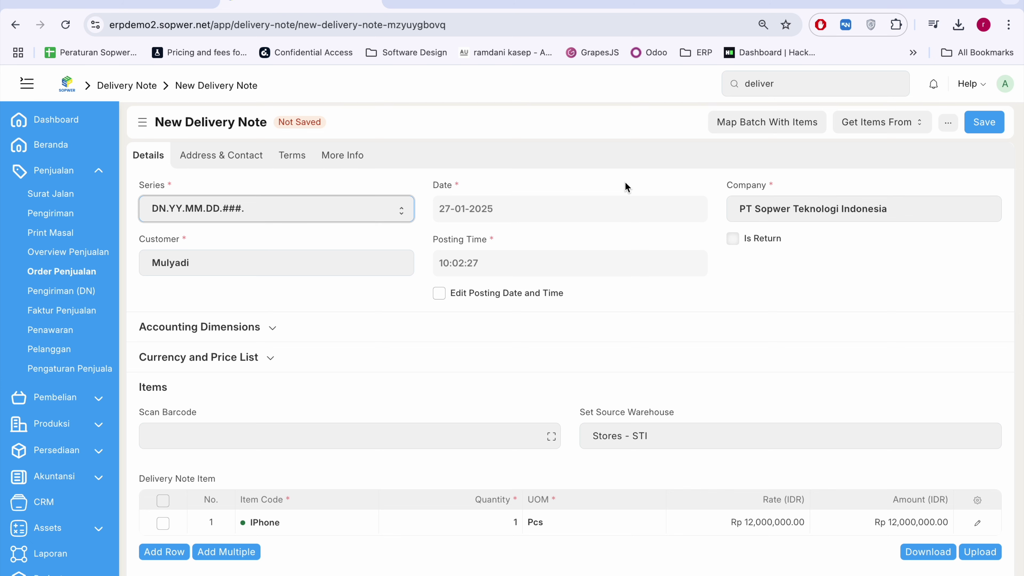
scroll(564, 233, down, 2)
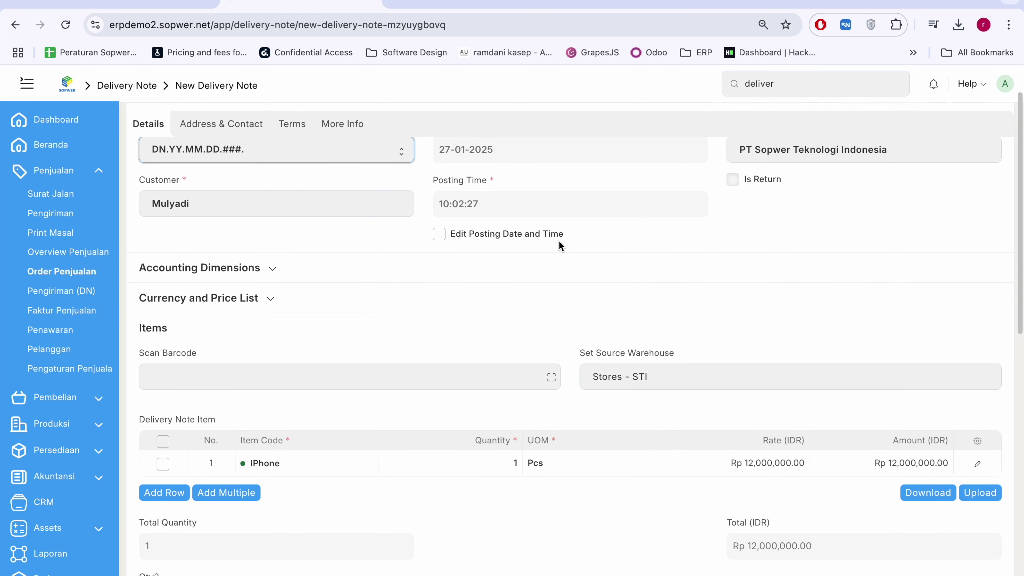
scroll(522, 397, up, 2)
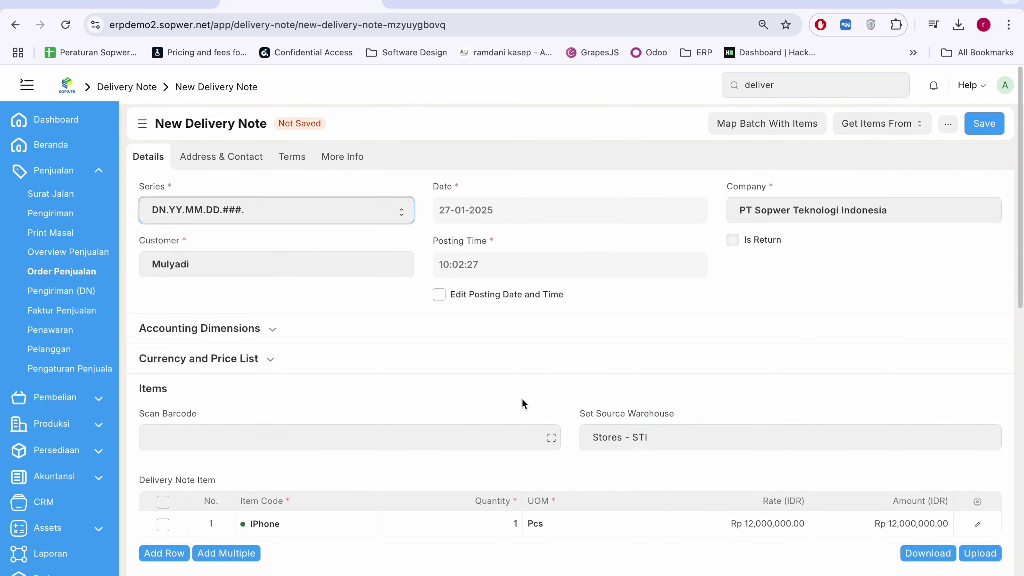
scroll(523, 399, down, 2)
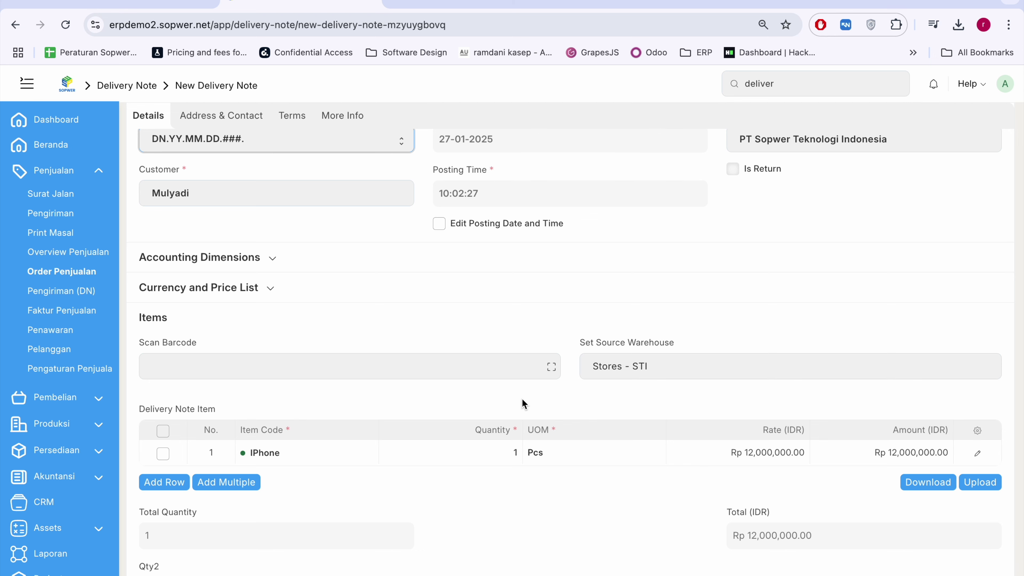
scroll(522, 398, down, 1)
scroll(534, 393, up, 3)
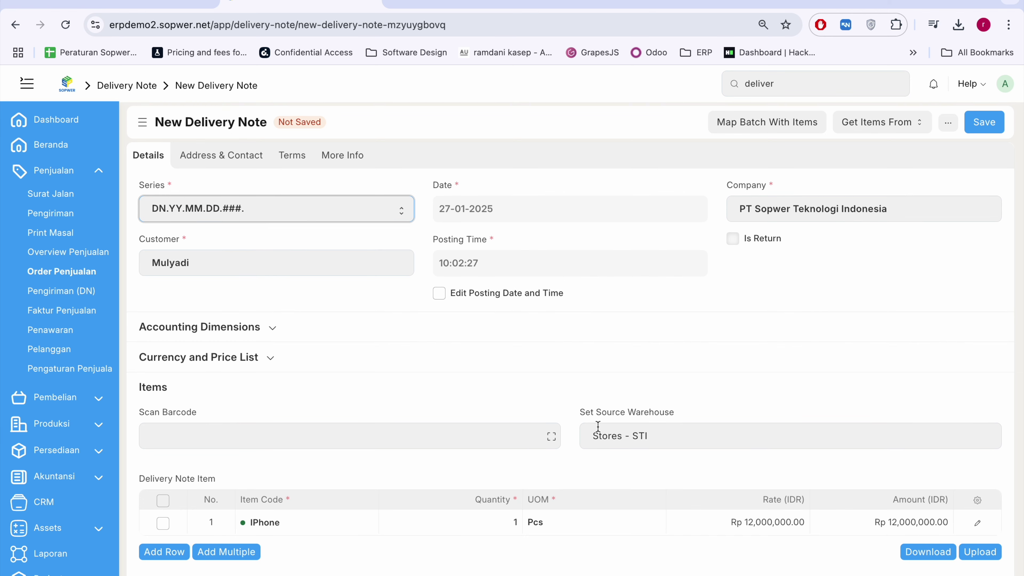
- Save the delivery note and submit it permanently
click(596, 546)
key(ctrl+s)
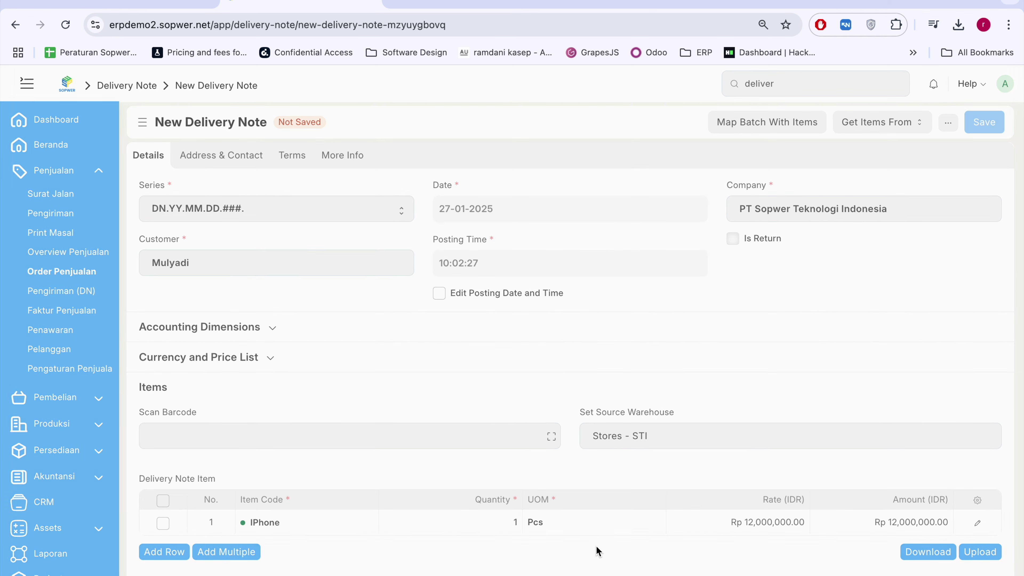
key(ctrl+s)
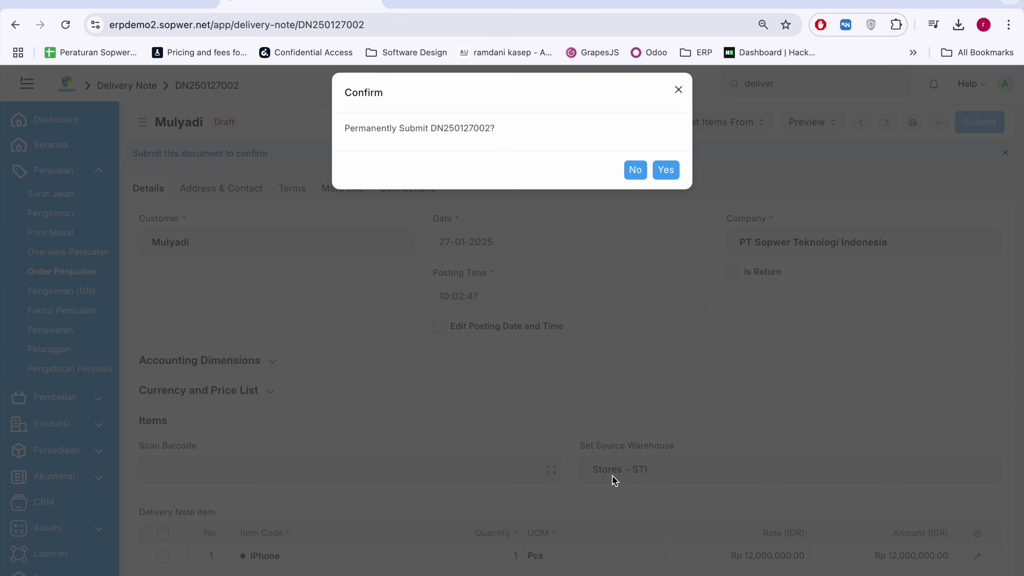
key(Return)
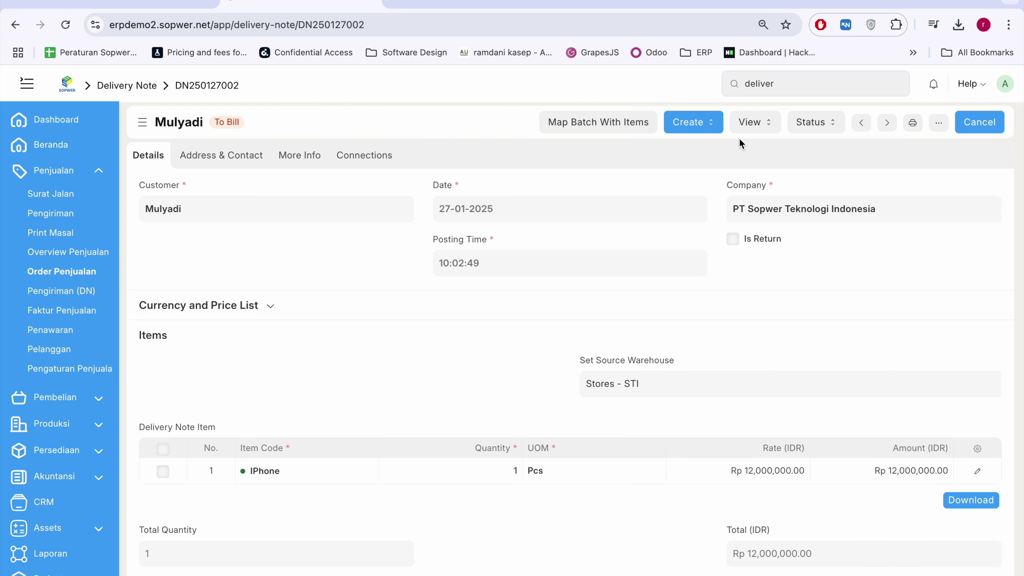
- View the stock ledger for the delivery note and clear its voucher number filter
click(769, 126)
click(763, 147)
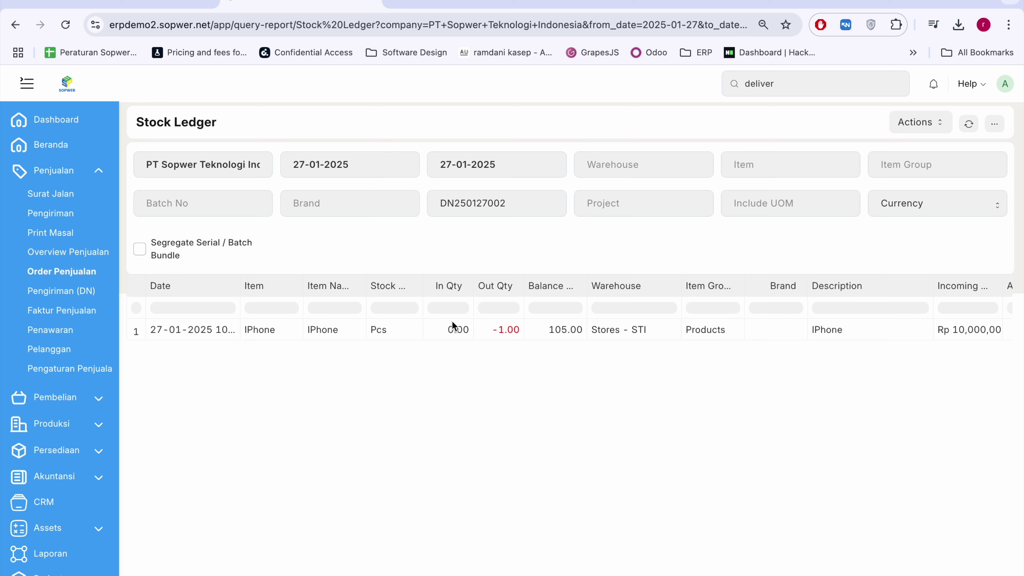
click(519, 204)
key(super+a)
key(BackSpace)
- Filter the stock ledger by the item IPhone and refresh the report
click(768, 166)
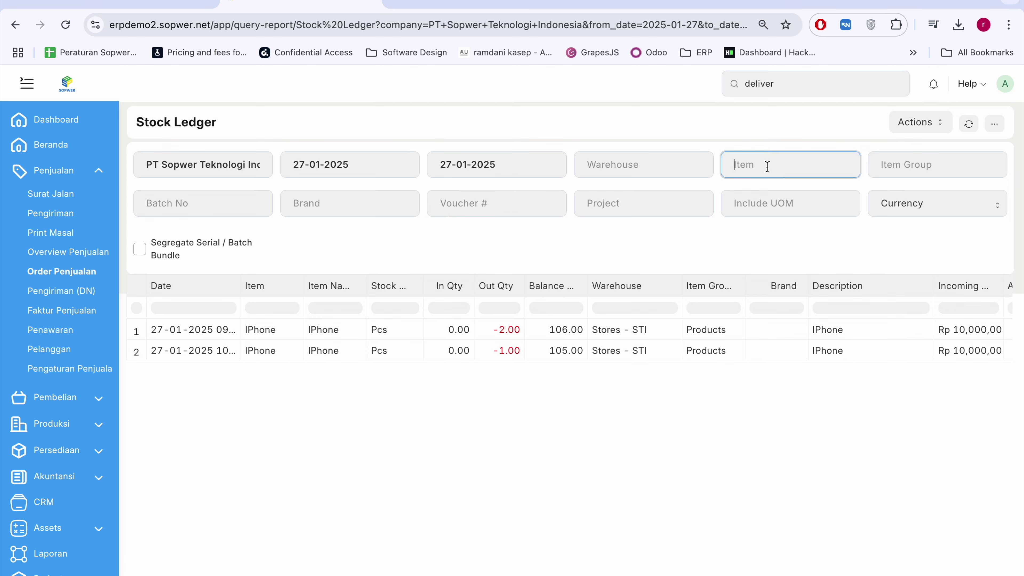
text(iphone)
key(Return)
click(969, 130)
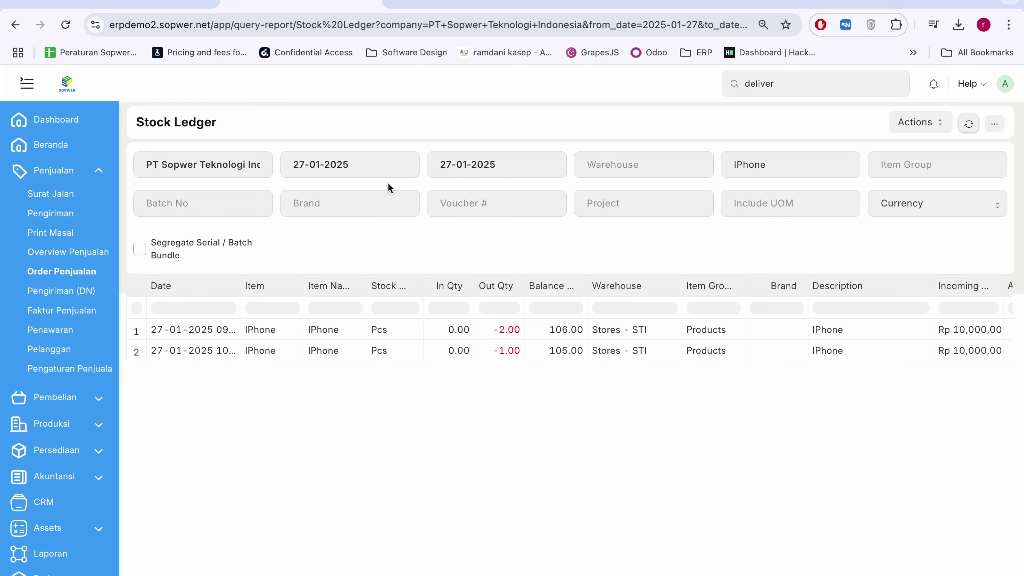
- Set the stock ledger's start date to 01-01-2025 and examine the IPhone quantity movements
click(388, 167)
click(360, 241)
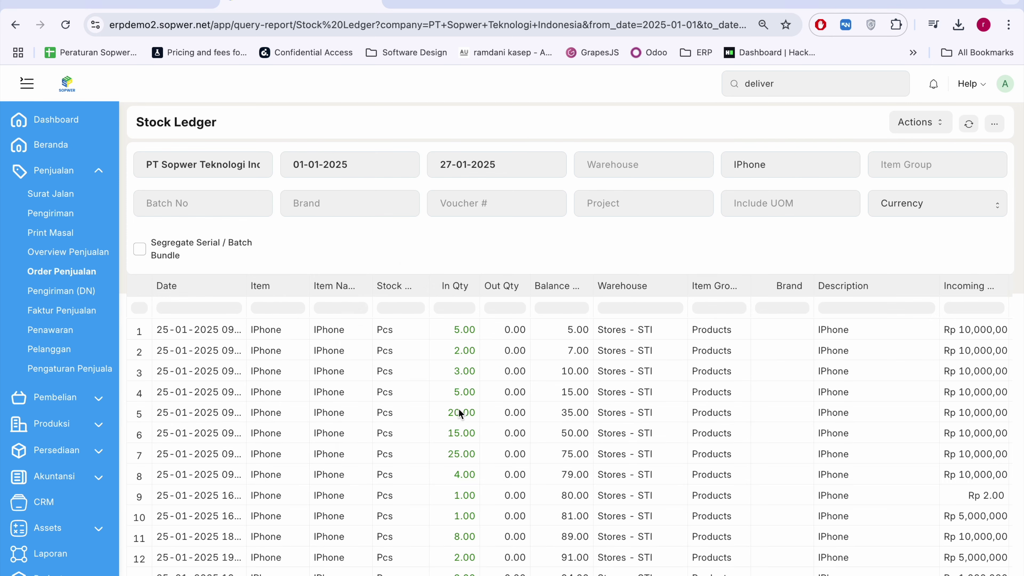
scroll(477, 448, down, 3)
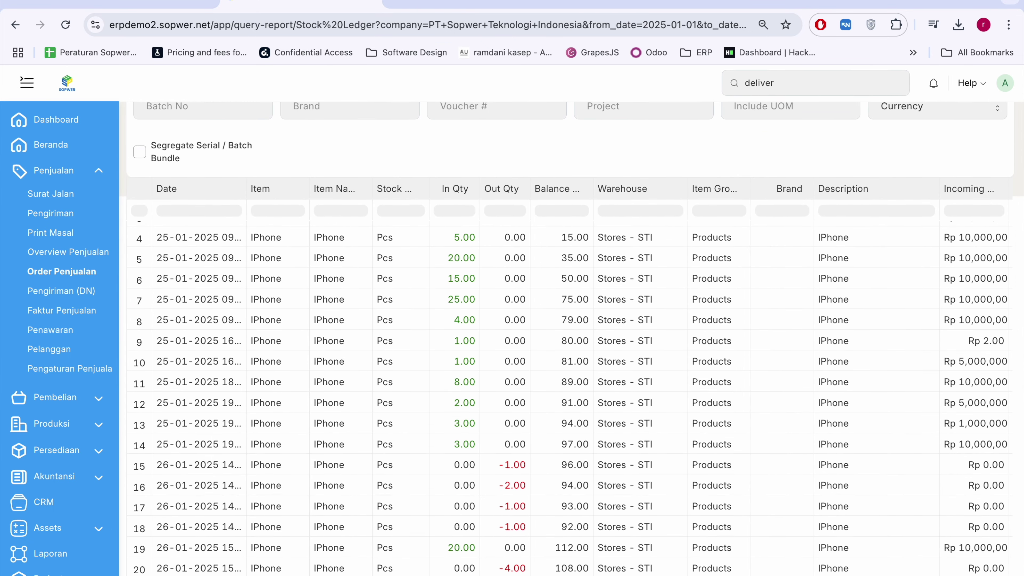
scroll(525, 355, up, 2)
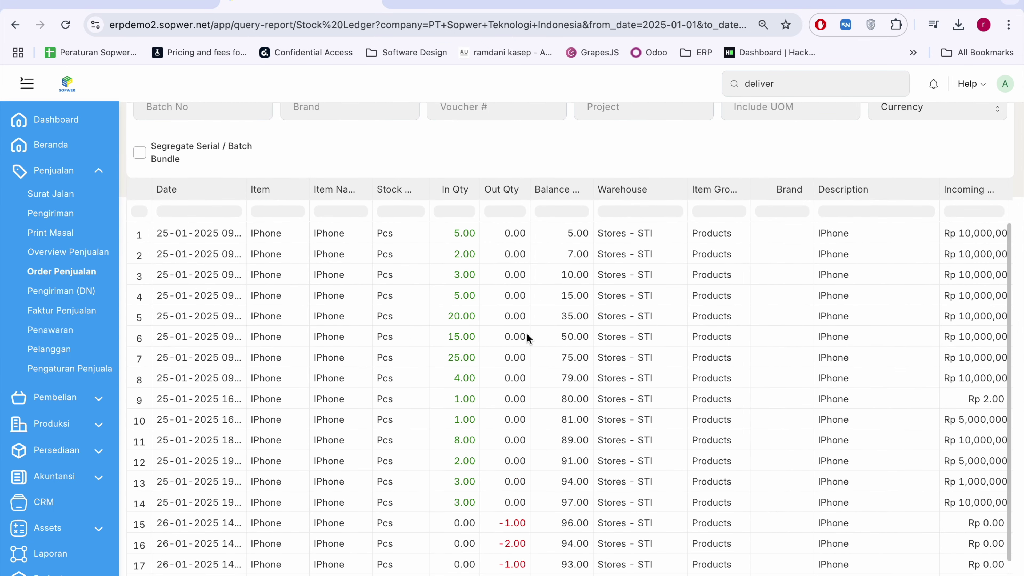
- Return to the delivery note to check its status, and open the sales order list
key(super+[)
scroll(528, 340, up, 2)
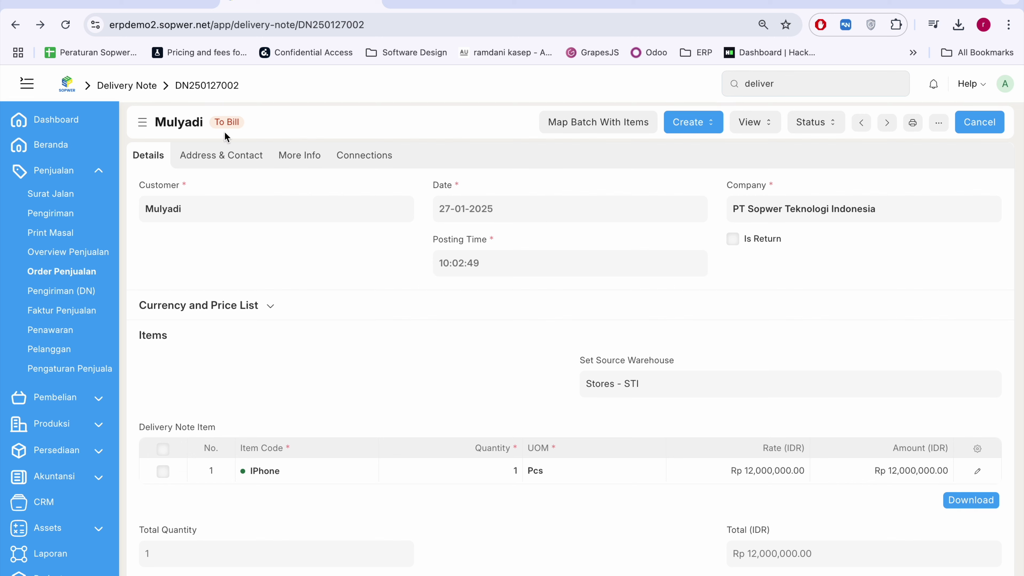
click(62, 271)
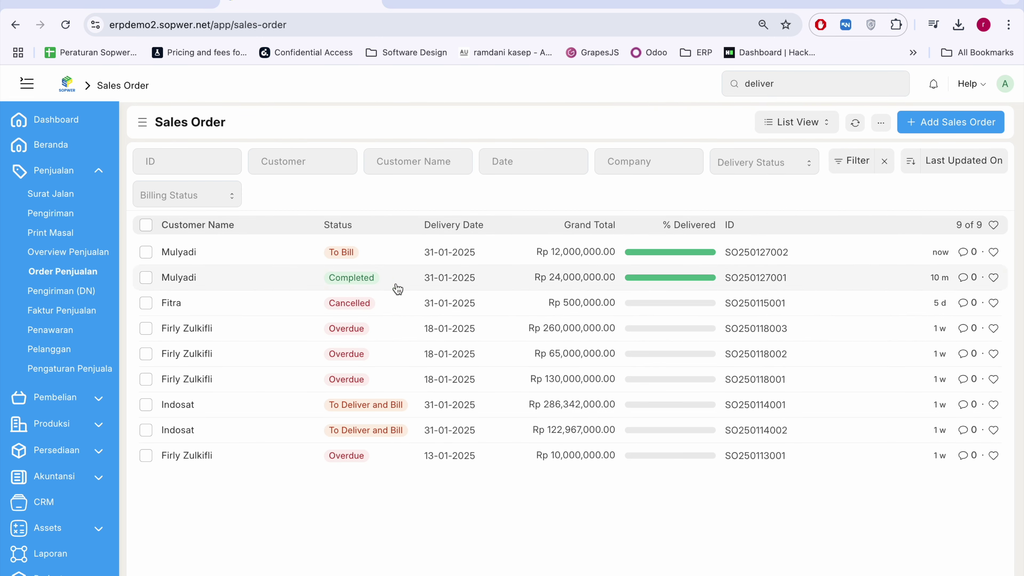
- Check the newest IPhone sales order's details and open the sales invoice list
click(178, 251)
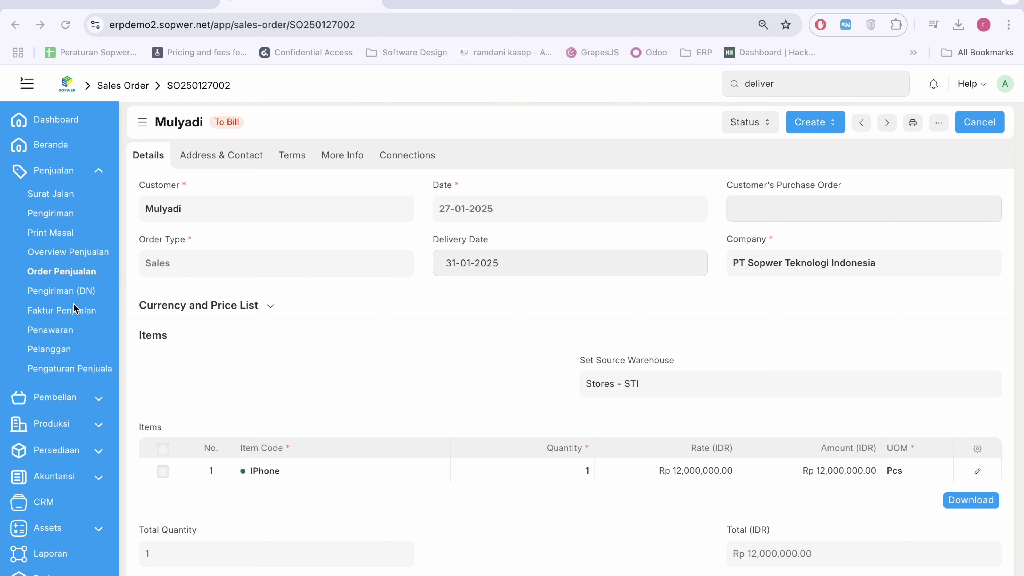
click(71, 317)
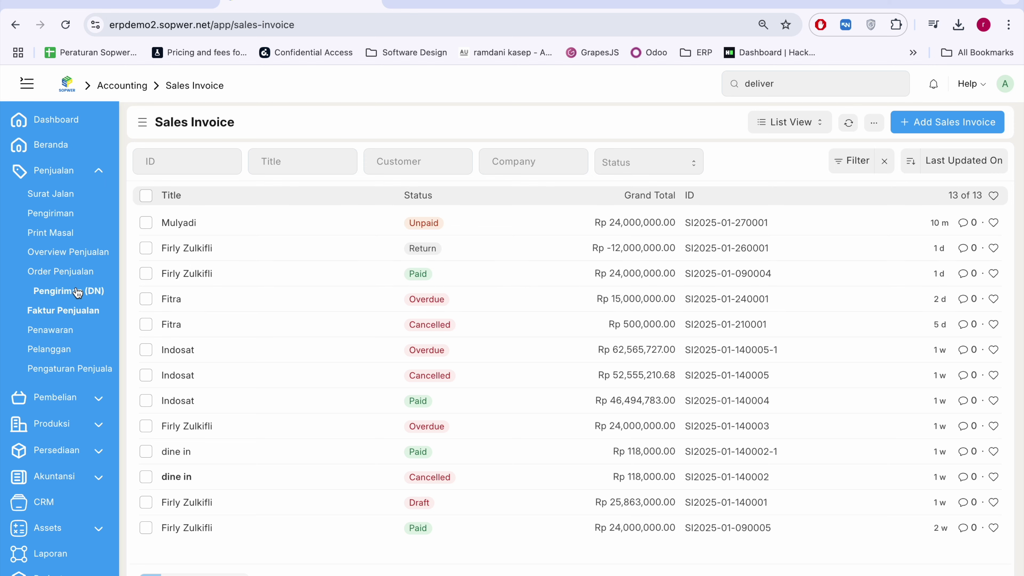
- Create a sales invoice from the newest delivery note with status To Bill
click(62, 290)
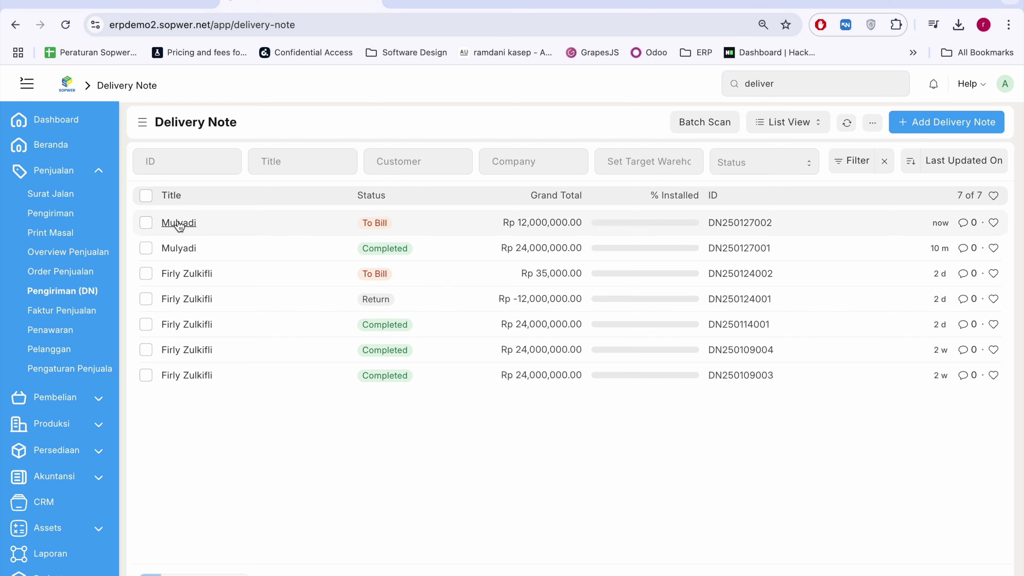
click(178, 223)
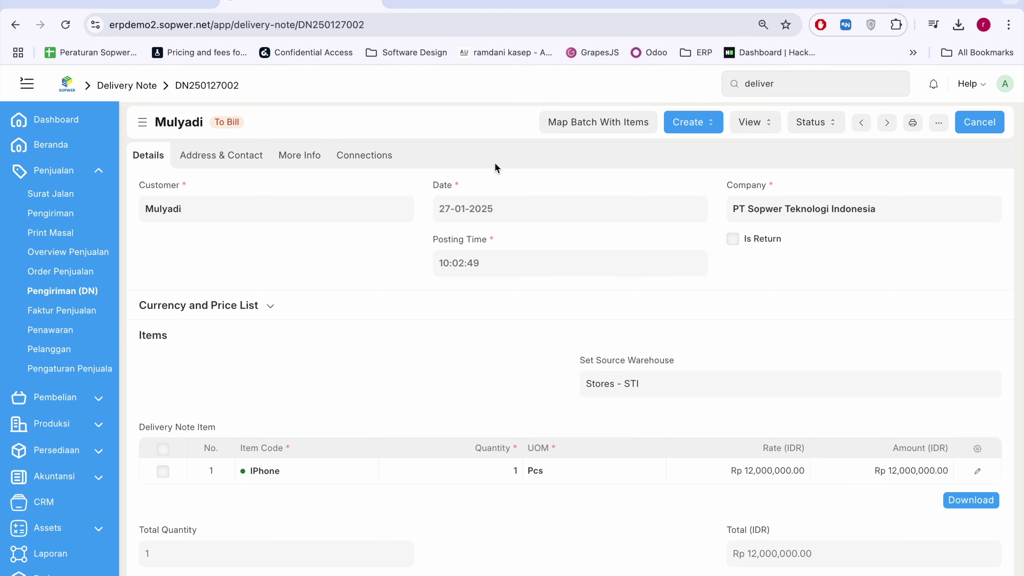
click(699, 132)
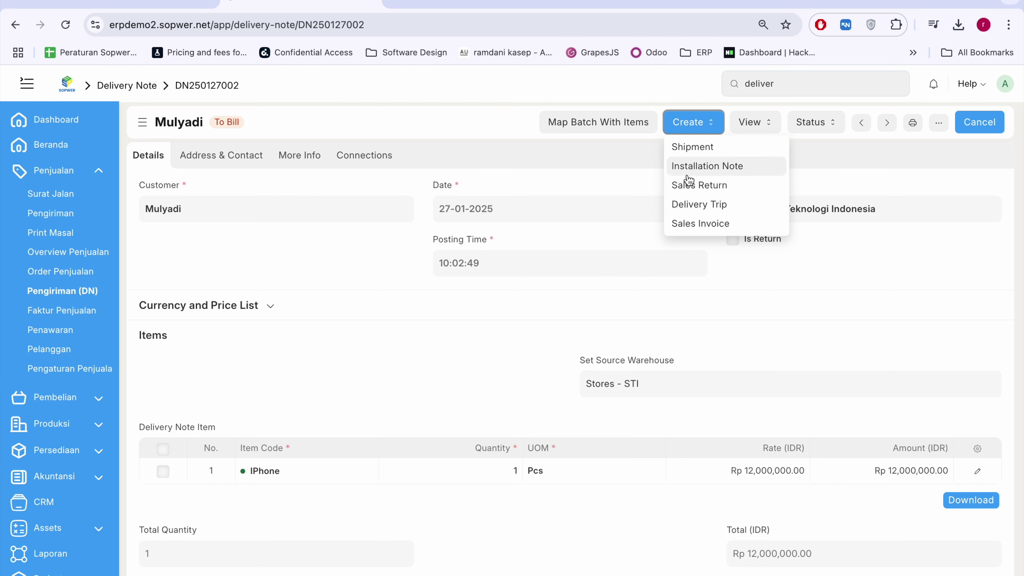
click(696, 225)
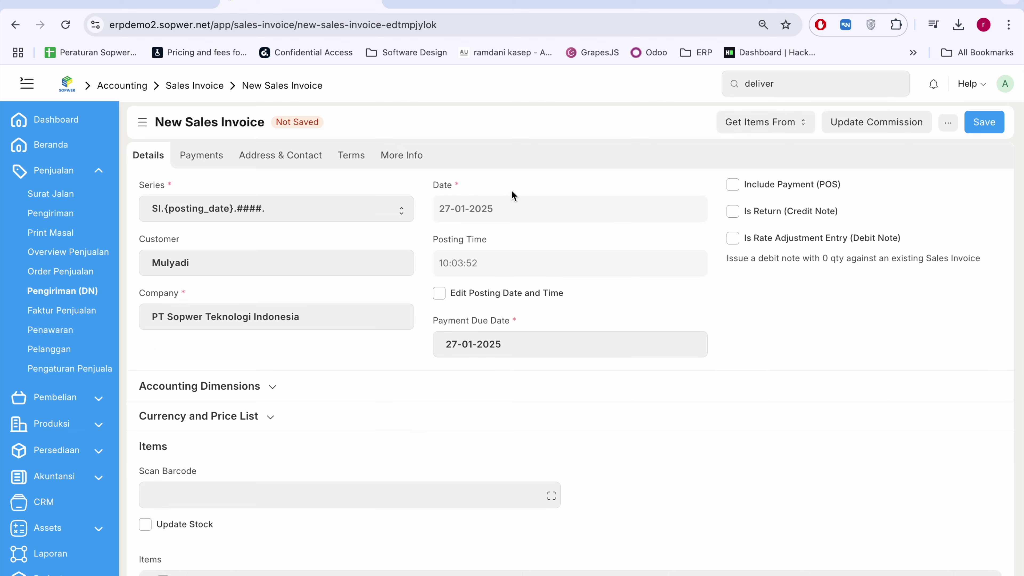
- Try enabling manual editing of the posting date and time on the new sales invoice
scroll(523, 344, down, 3)
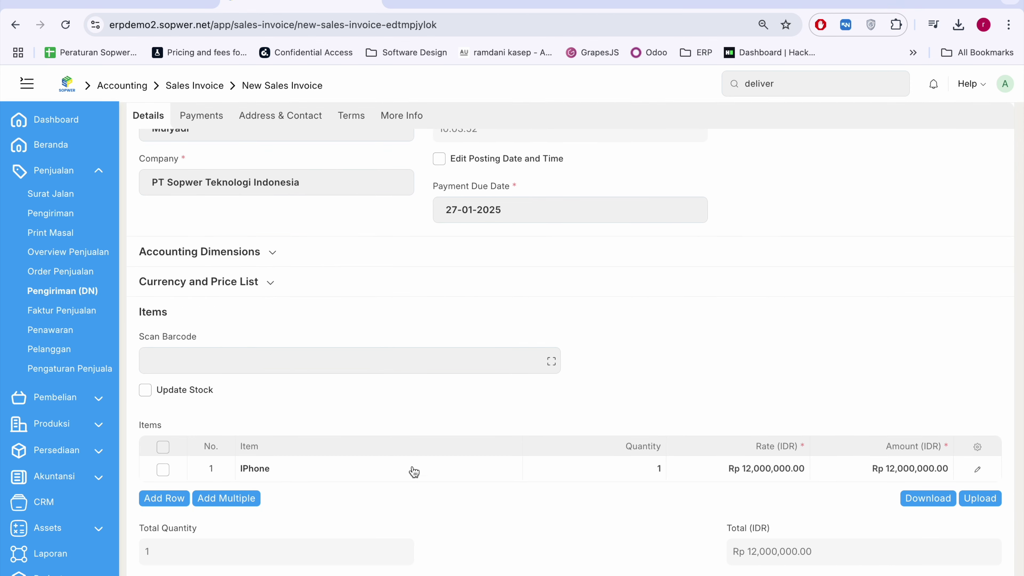
scroll(517, 411, up, 3)
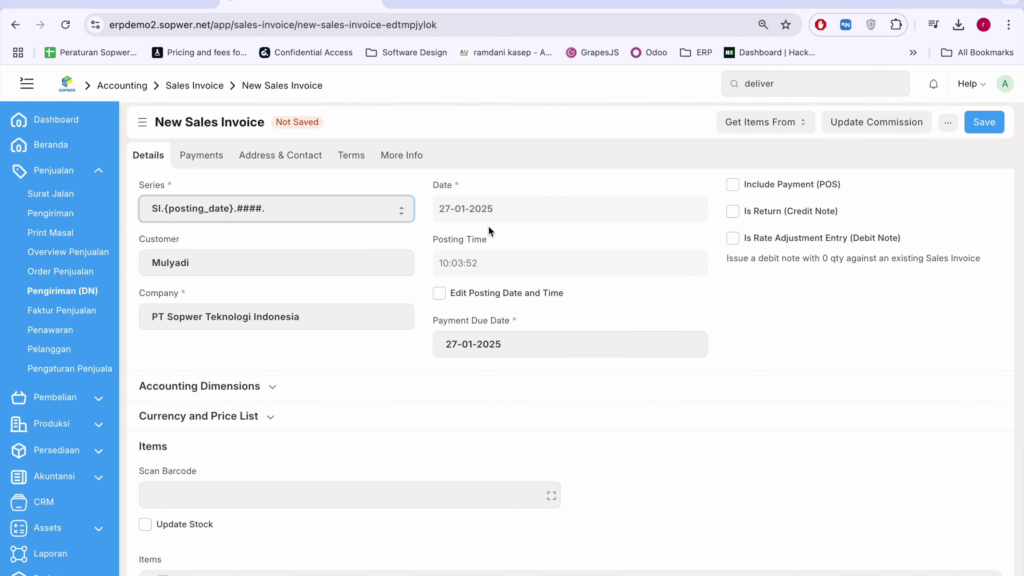
click(478, 297)
click(477, 293)
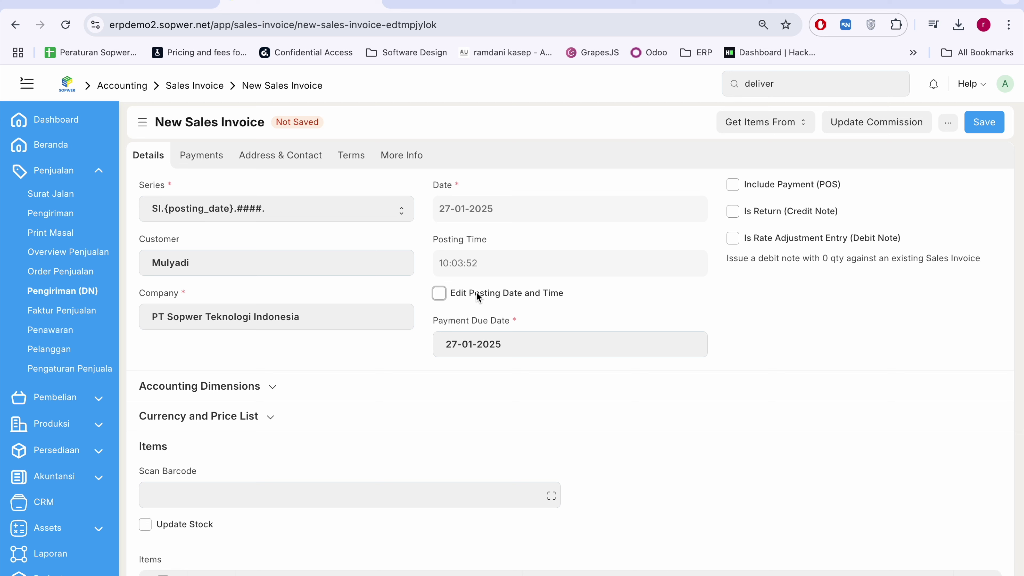
click(477, 293)
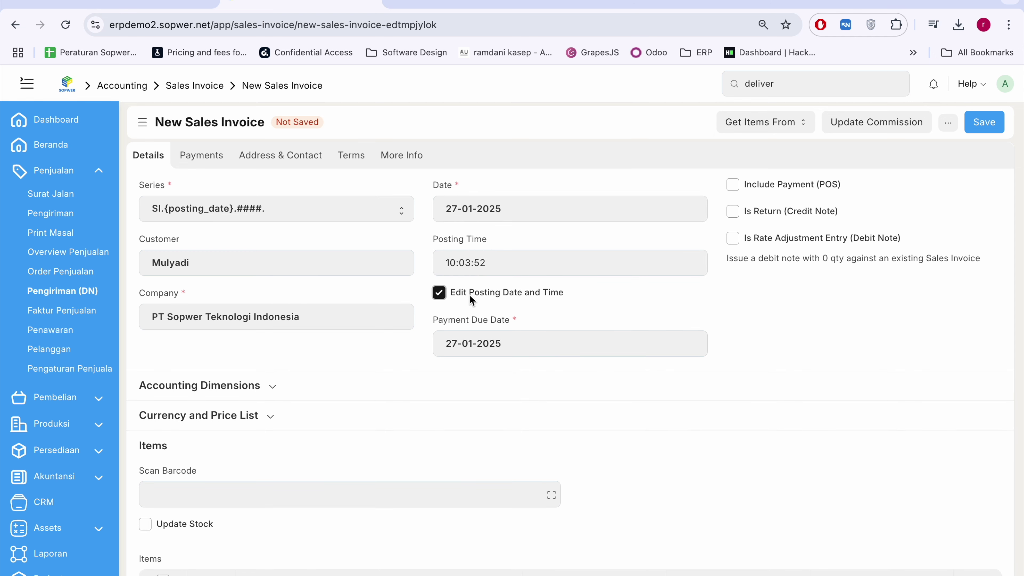
click(488, 294)
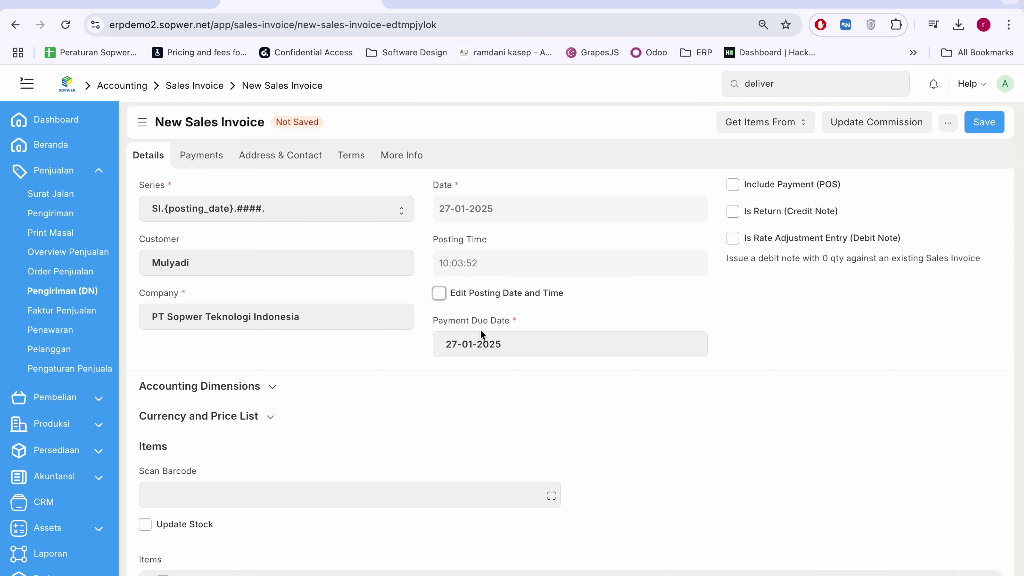
- Review the new sales invoice, save it, and submit it with confirmation
scroll(501, 344, down, 5)
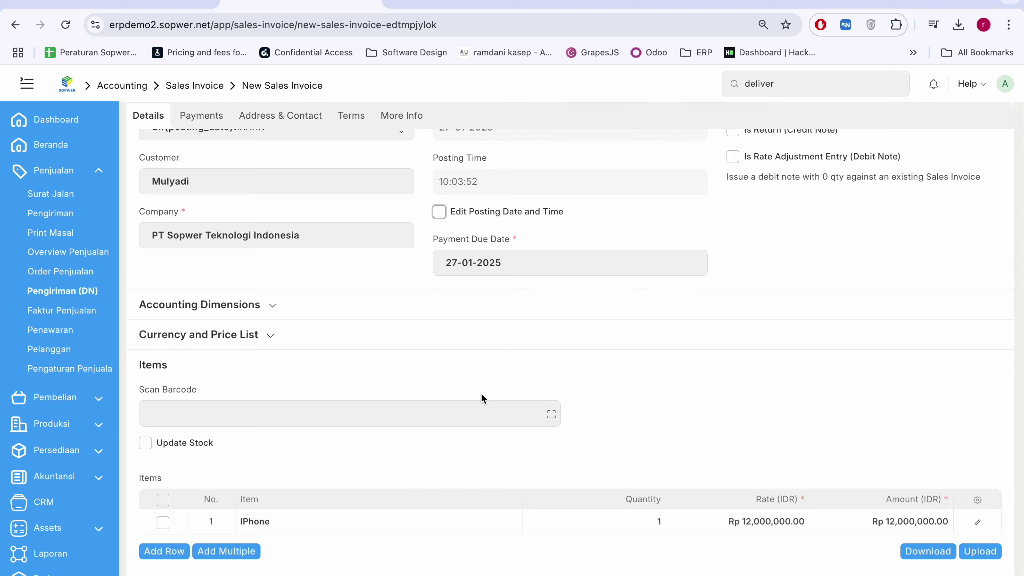
scroll(481, 393, up, 5)
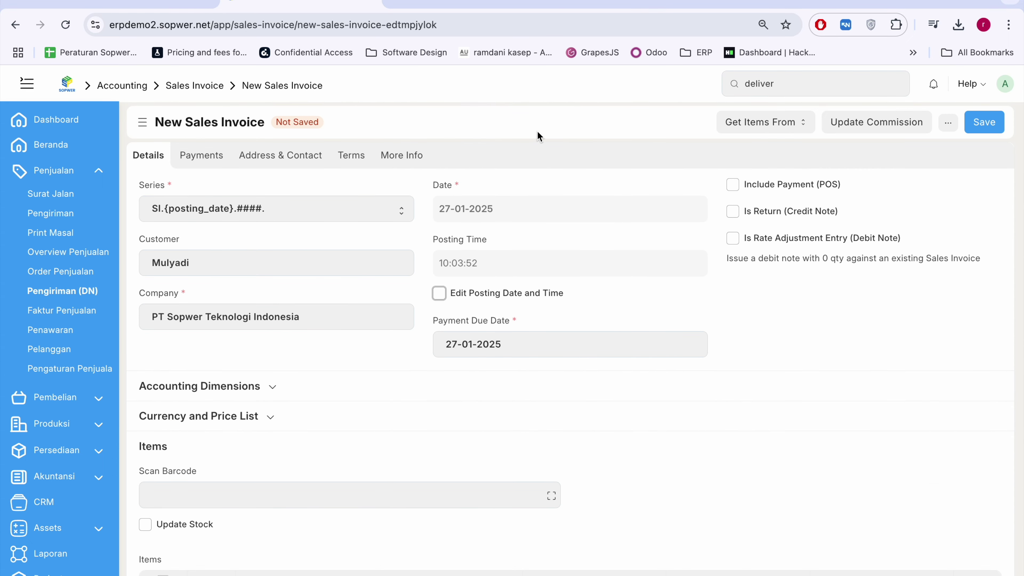
scroll(537, 131, down, 13)
key(super+s)
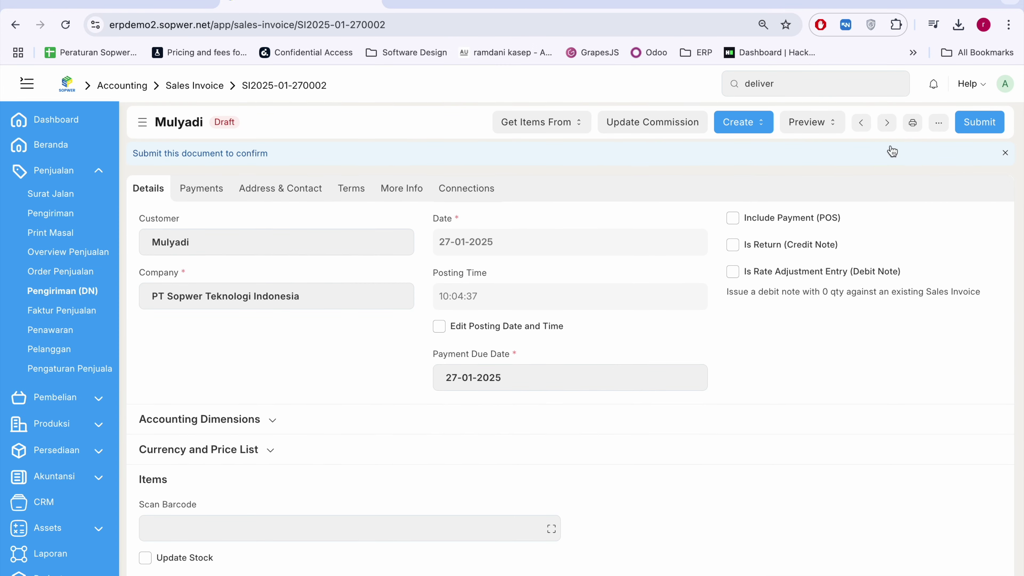
key(super+b)
key(Return)
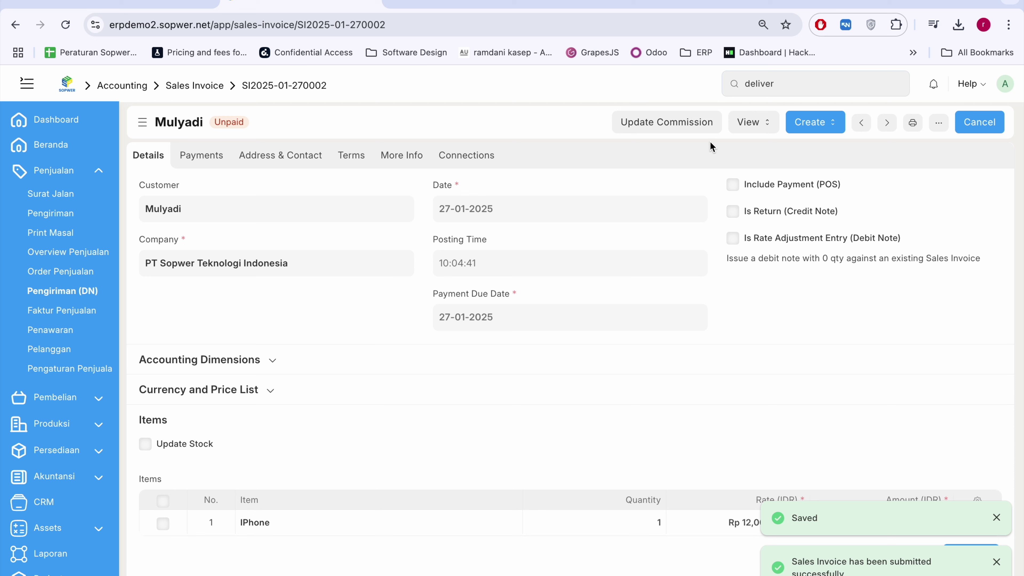
- View the submitted sales invoice's entries in the accounting ledger
click(750, 122)
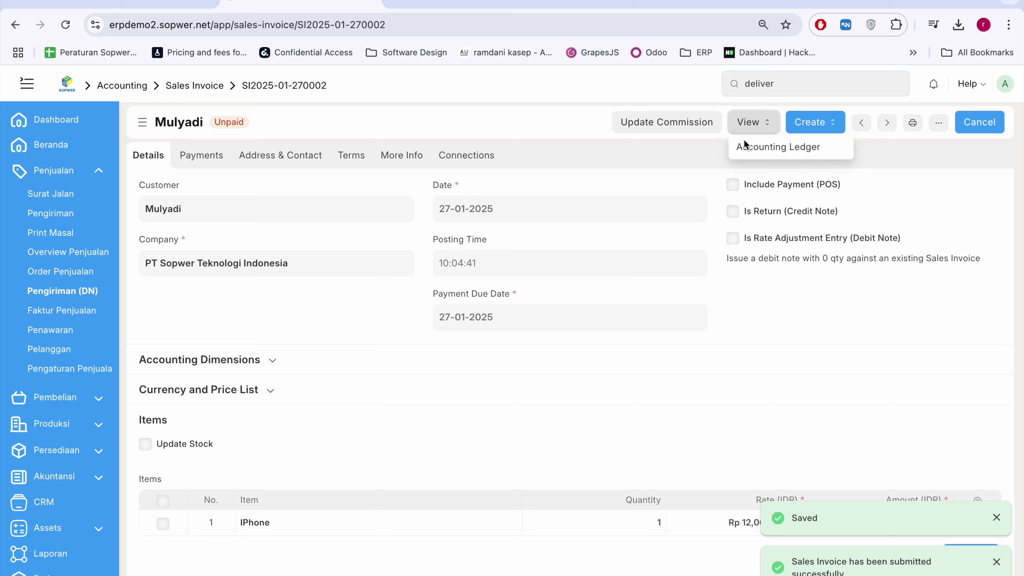
click(770, 155)
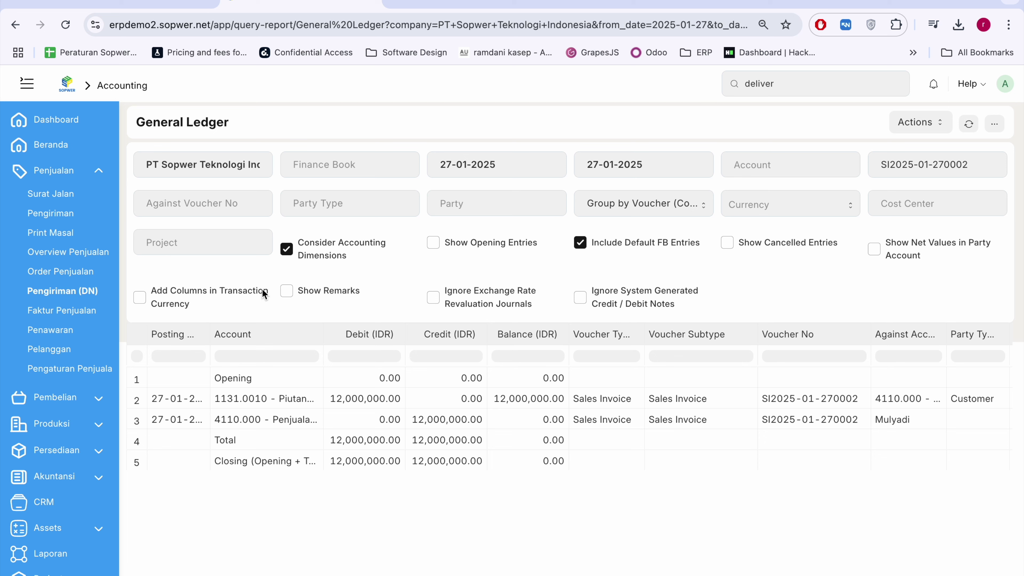
- Open the accounts receivable report, set its posting date to 27-01-2025, and examine the invoiced and outstanding amounts
click(99, 480)
scroll(65, 484, down, 2)
click(56, 487)
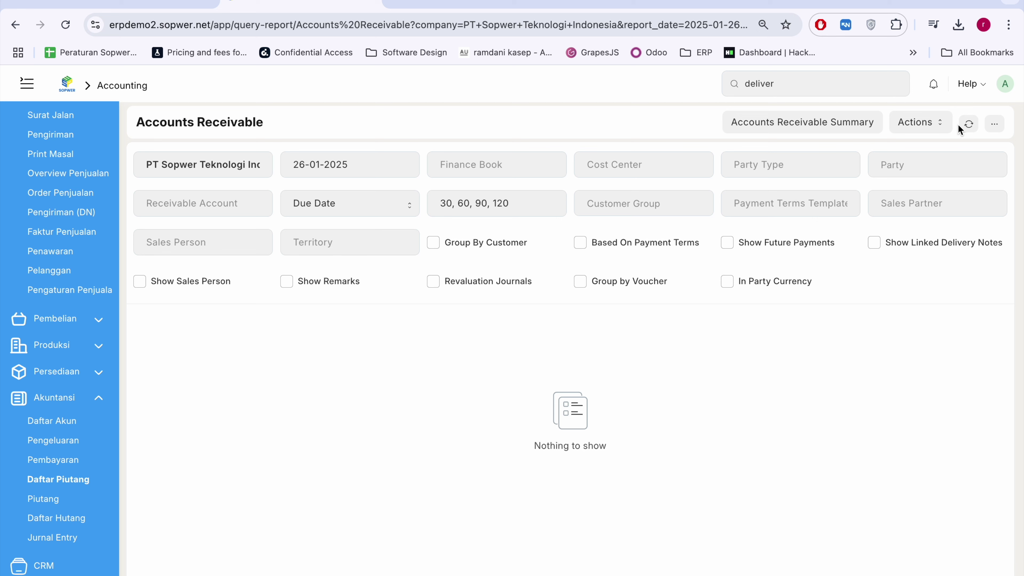
click(968, 126)
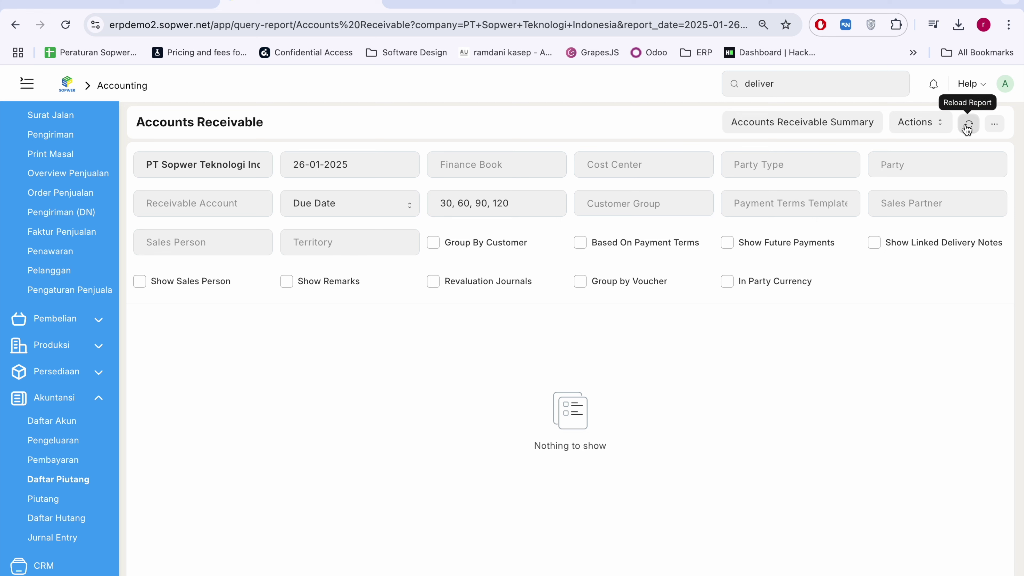
click(366, 164)
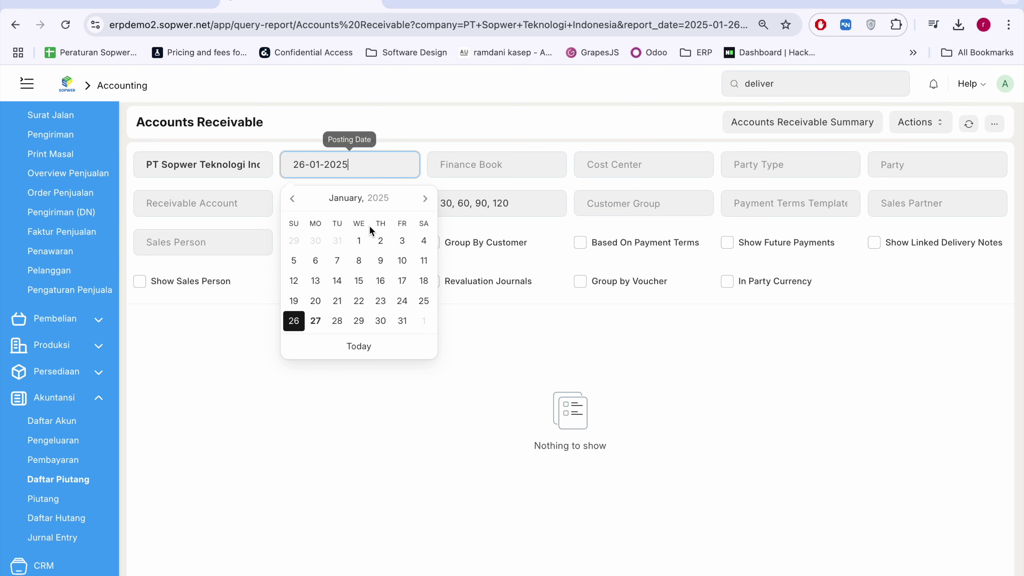
click(317, 326)
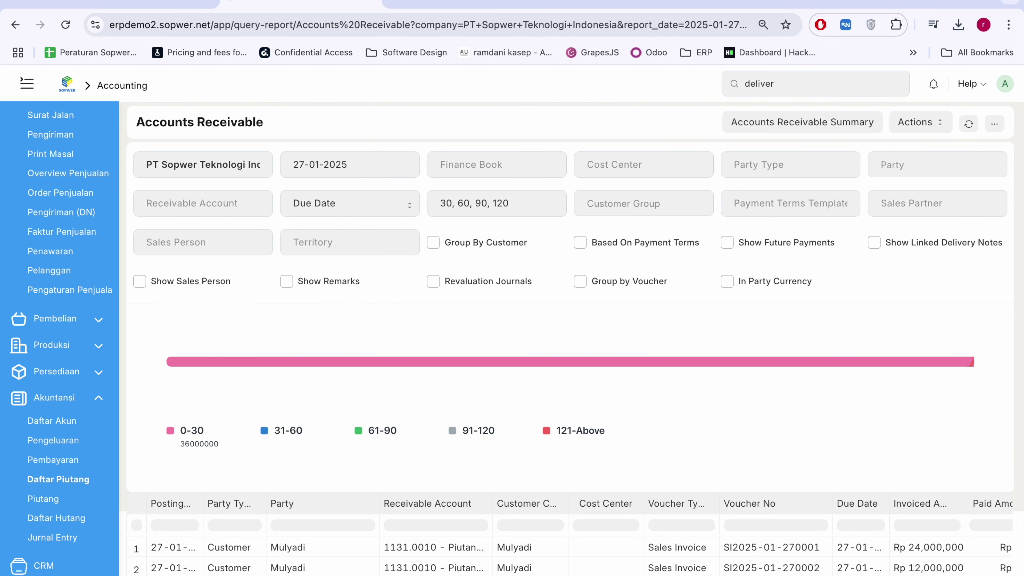
scroll(551, 574, right, 8)
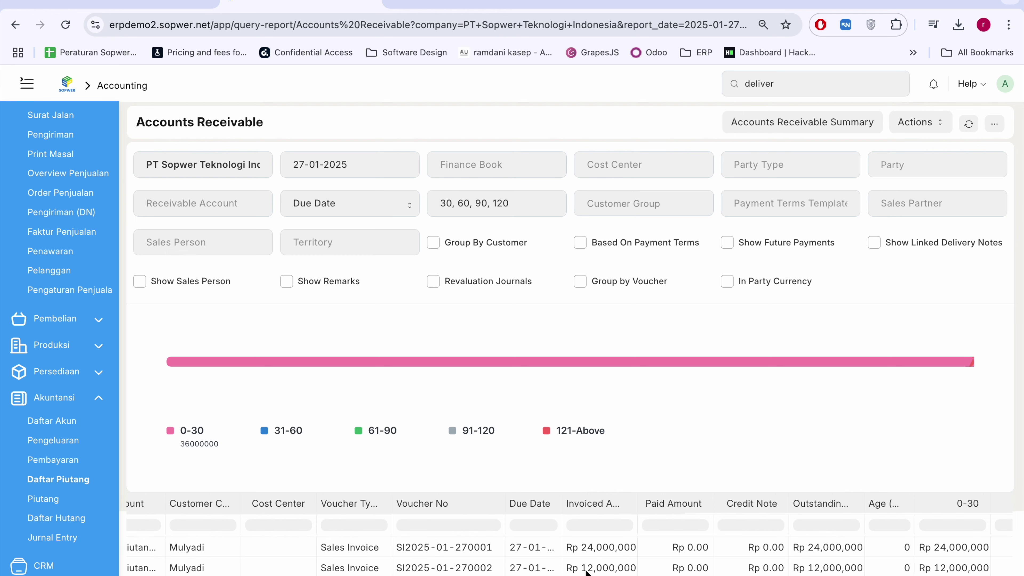
scroll(551, 565, right, 3)
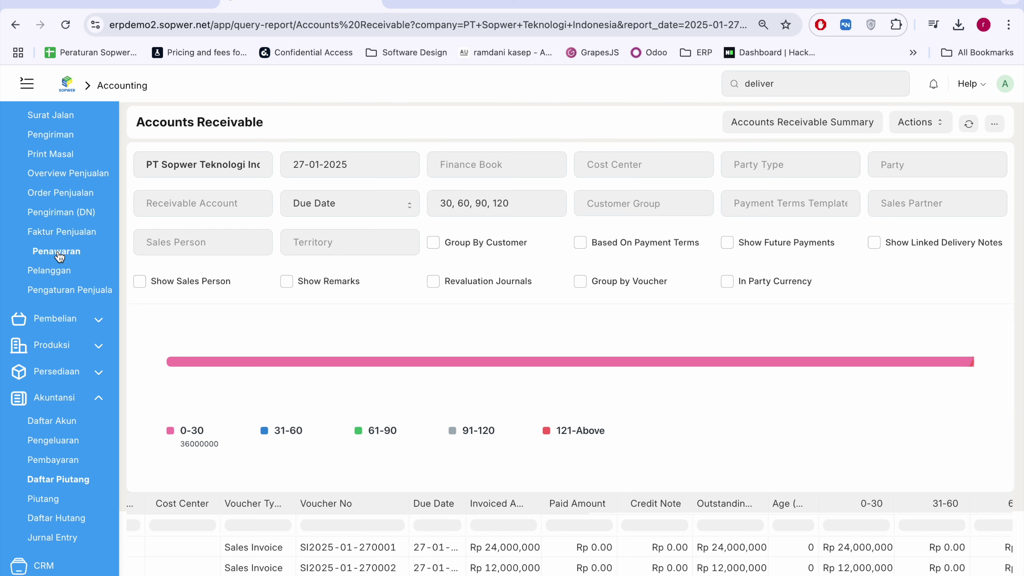
- Create a payment entry from the newest unpaid sales invoice, for Rp 12,000,000
click(56, 238)
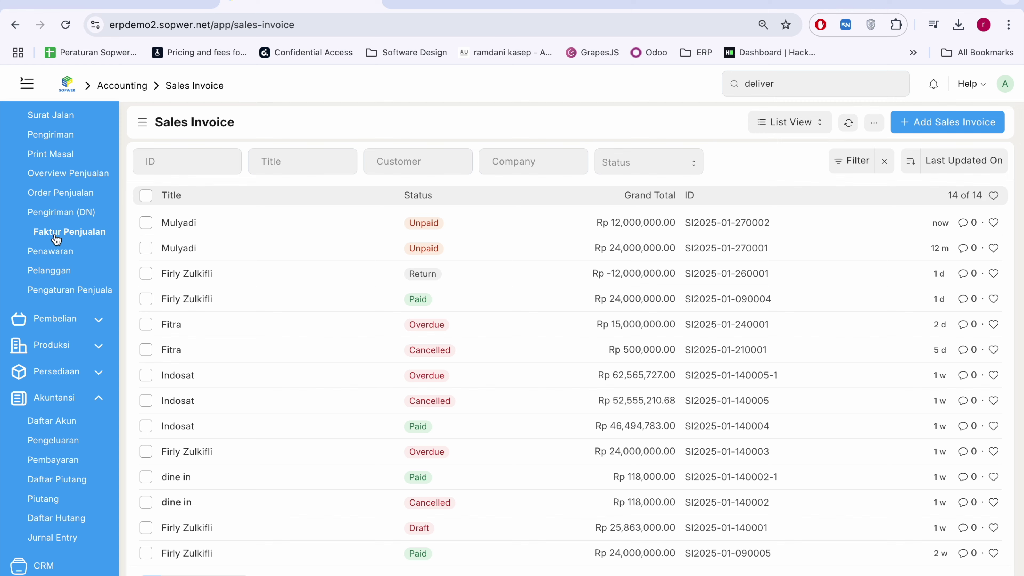
click(184, 228)
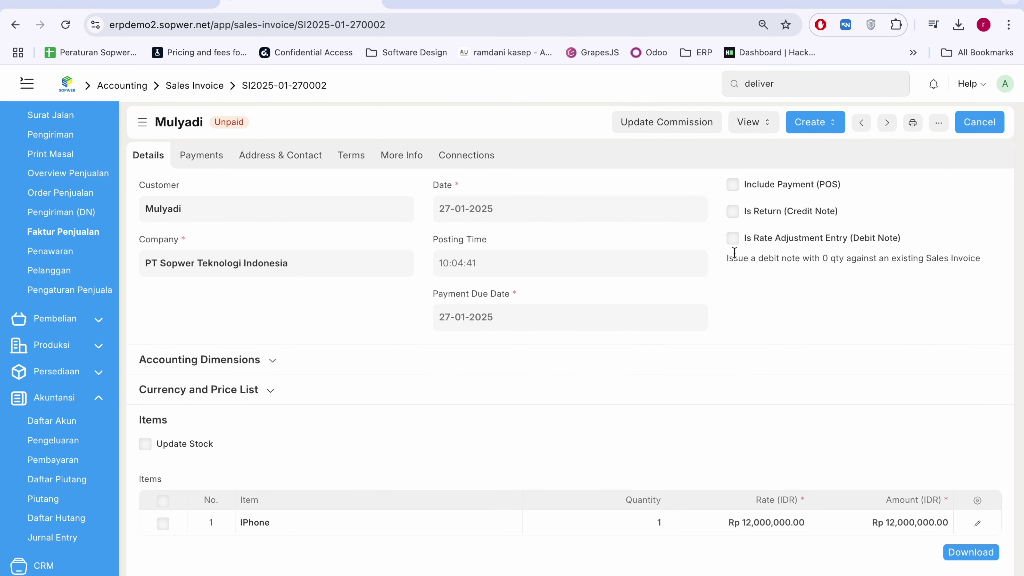
click(824, 128)
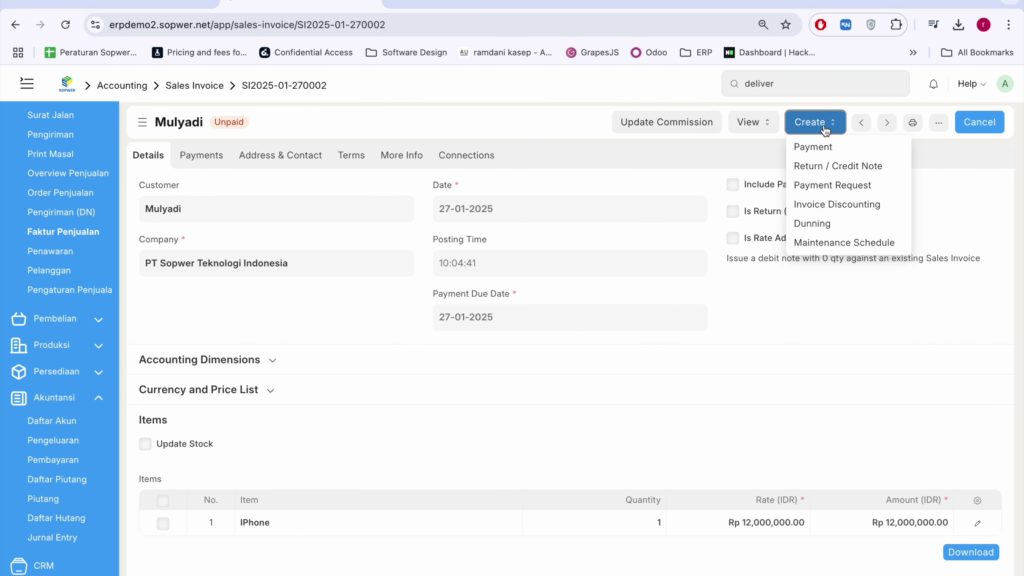
click(810, 148)
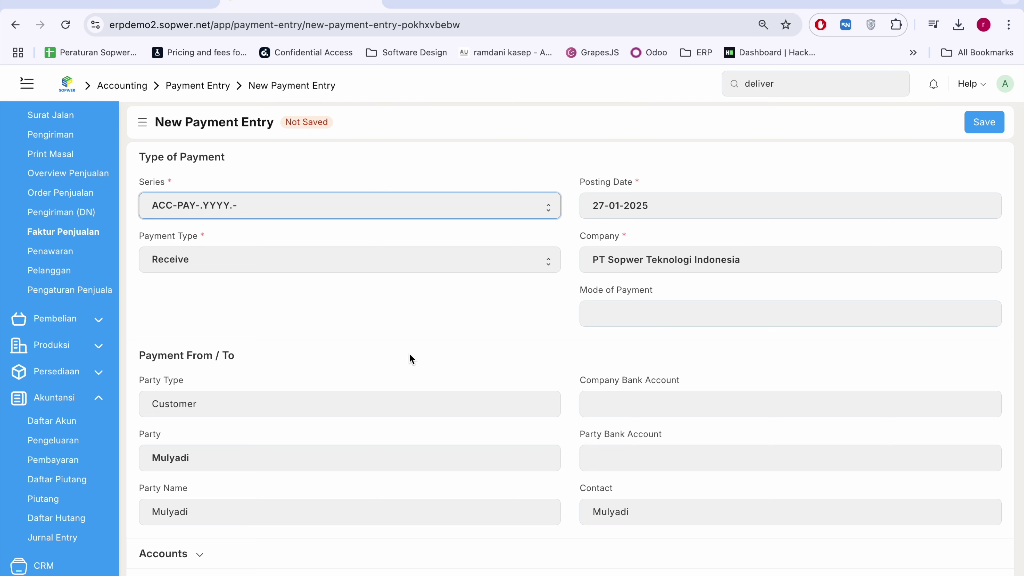
- Set the payment entry's mode of payment to Bank Draft and review its accounts and invoice allocation
click(612, 319)
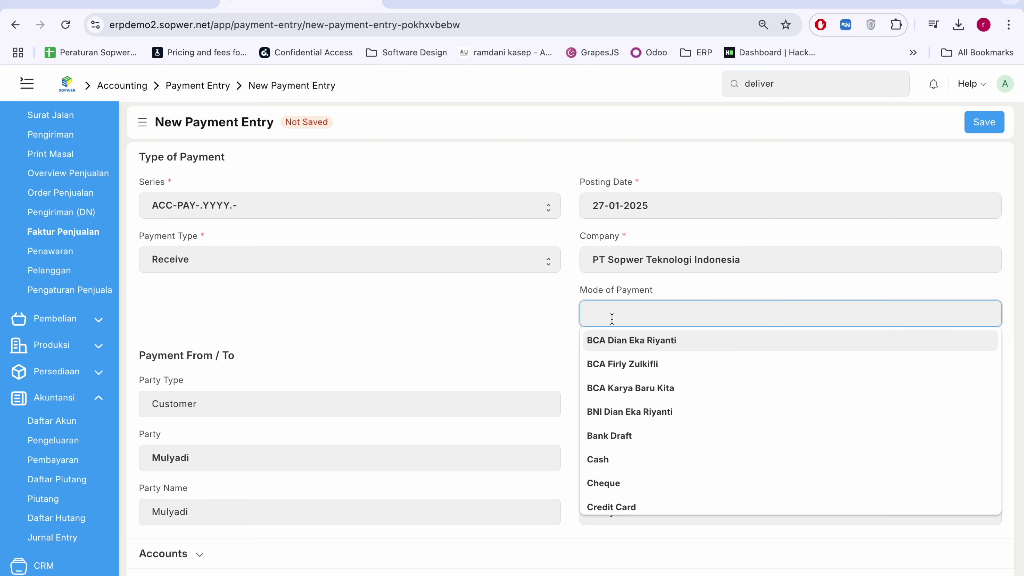
click(618, 440)
scroll(249, 329, down, 5)
click(177, 315)
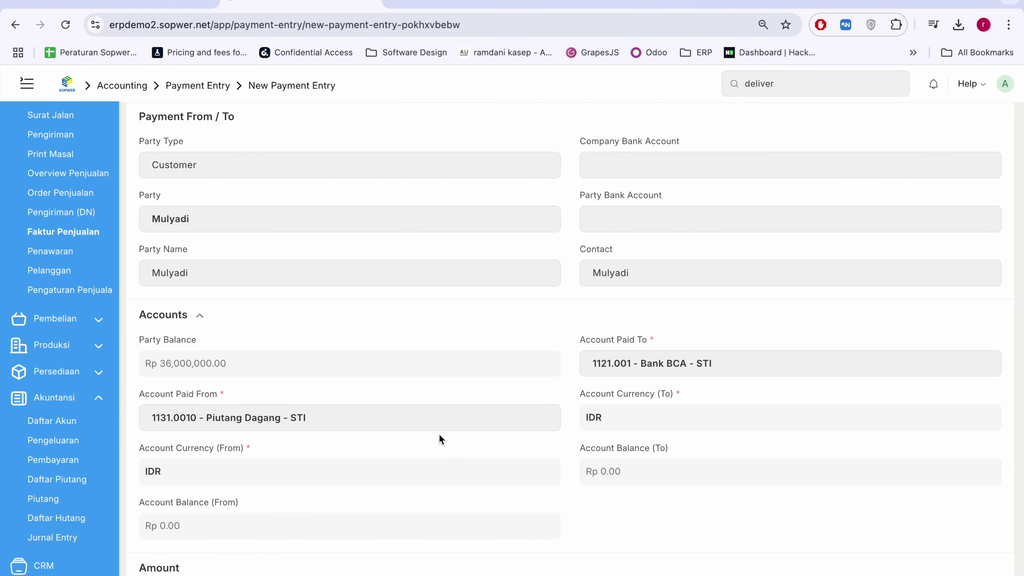
scroll(440, 438, down, 3)
scroll(439, 439, down, 5)
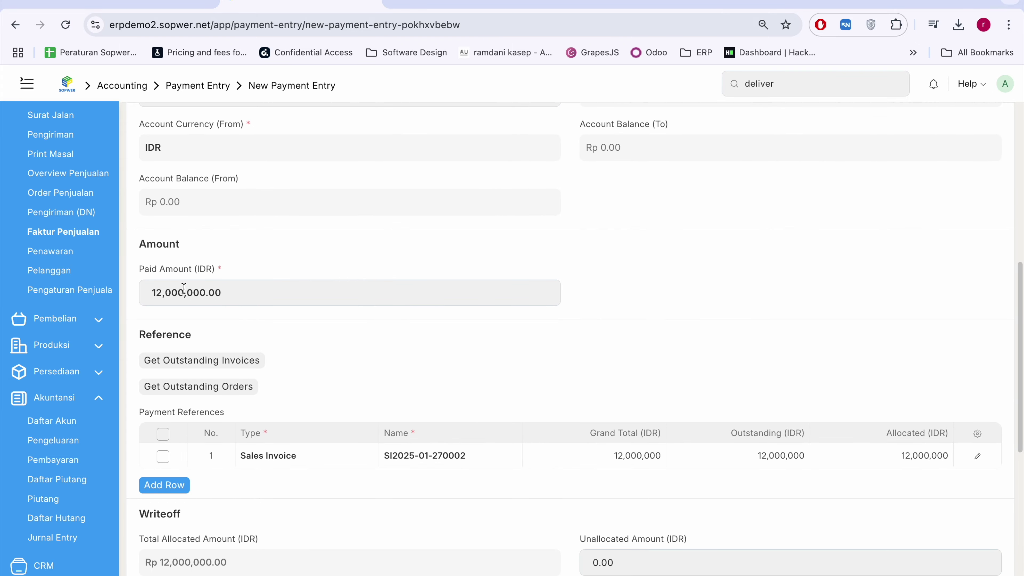
- Check the paid amount and try to save the payment entry without a reference number
click(153, 293)
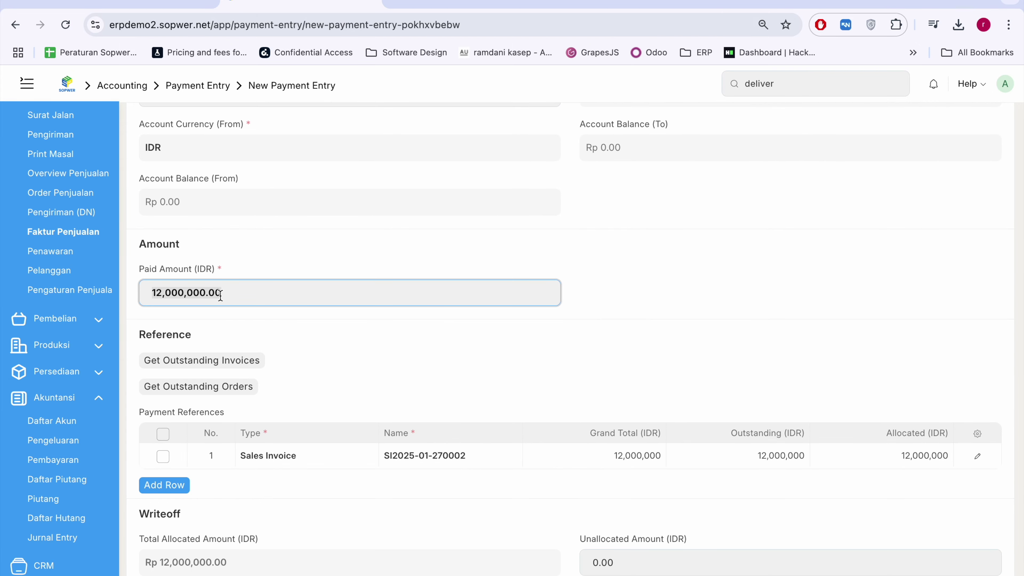
click(169, 294)
click(625, 299)
key(ctrl+s)
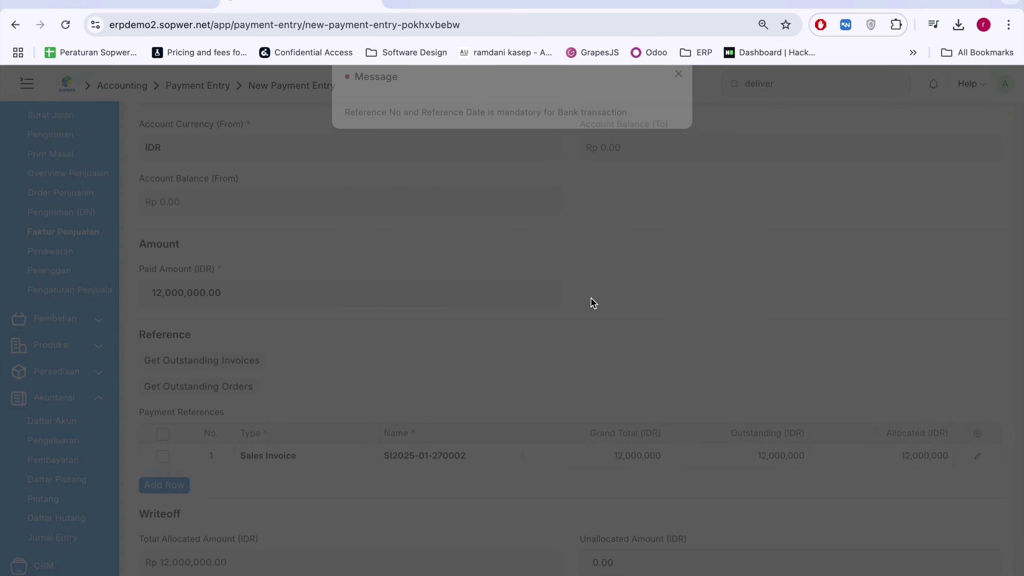
click(613, 314)
- Enter 1 as the cheque/reference number, then save and submit the payment entry
scroll(612, 314, down, 10)
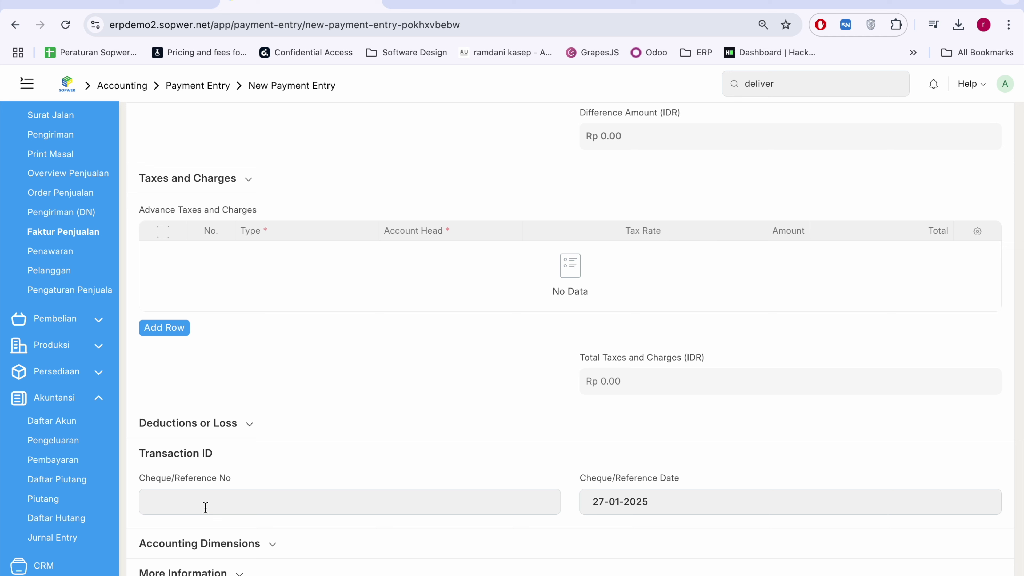
click(221, 505)
text(1)
key(ctrl+s)
key(ctrl+s)
key(ctrl+s)
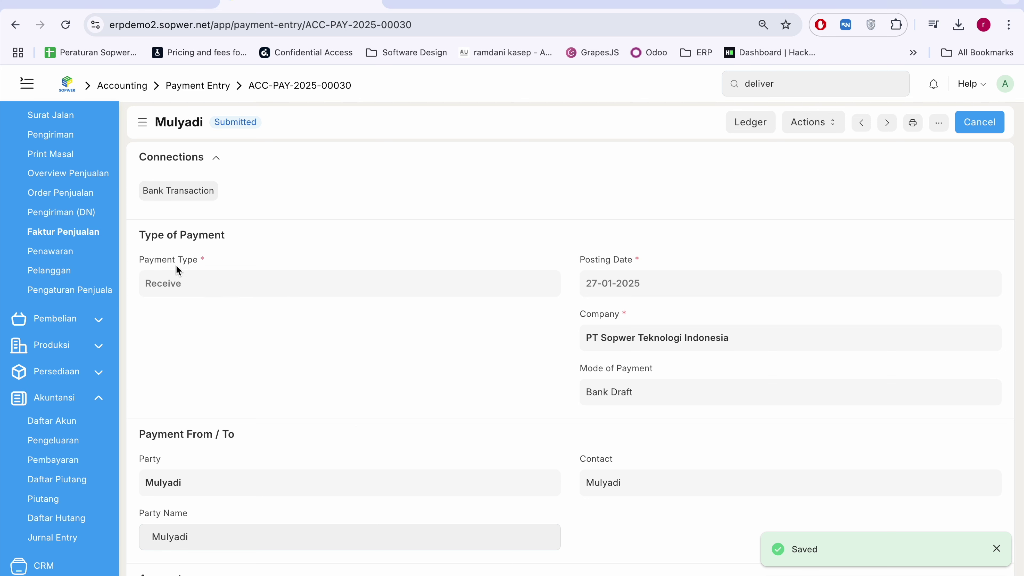
- Check the status of the paid invoice in the sales invoice list and of its order in the sales order list
click(65, 231)
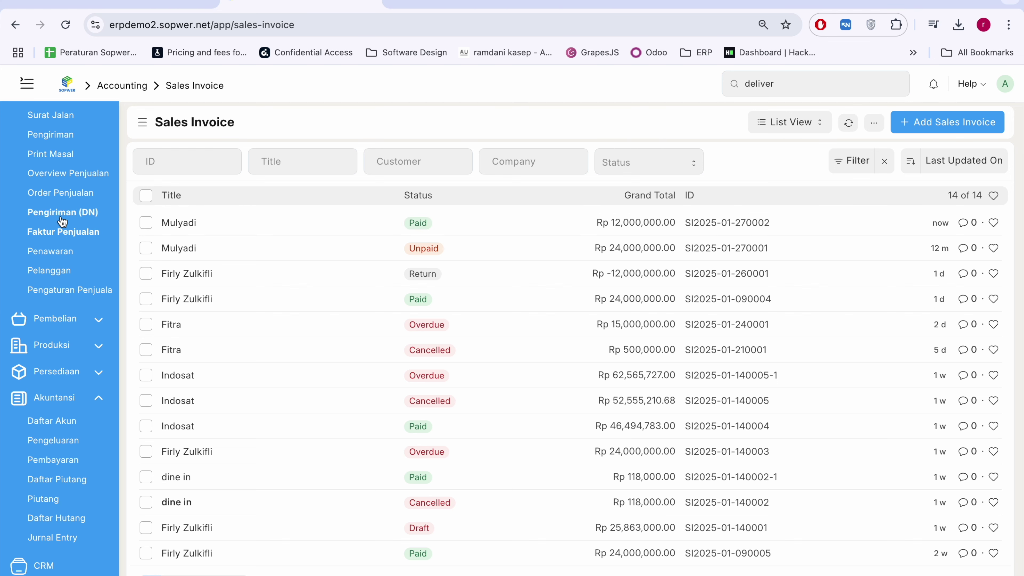
click(60, 195)
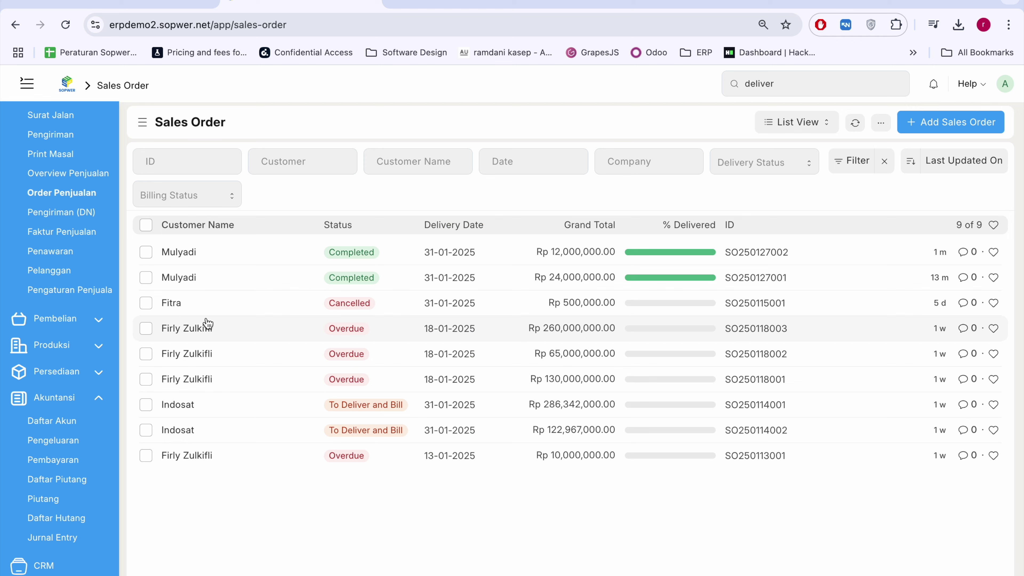